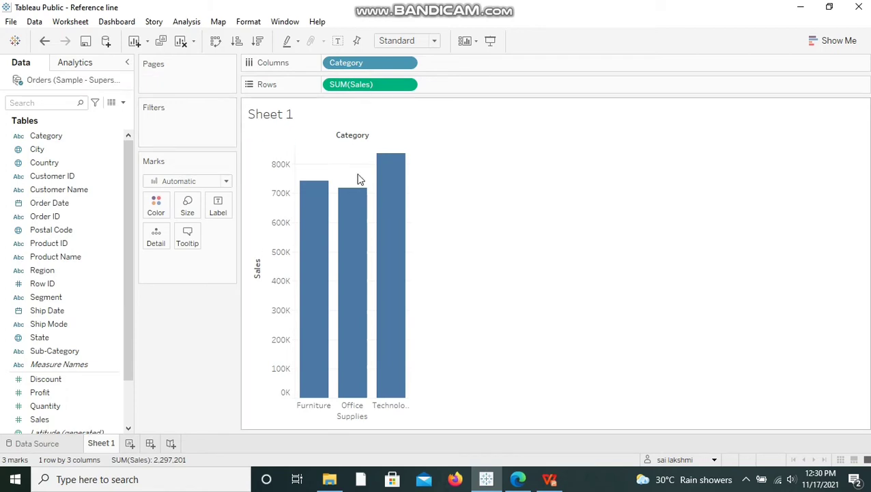
Add a reference line across the entire table showing the average of SUM(Sales) on the category bar chart
click(77, 63)
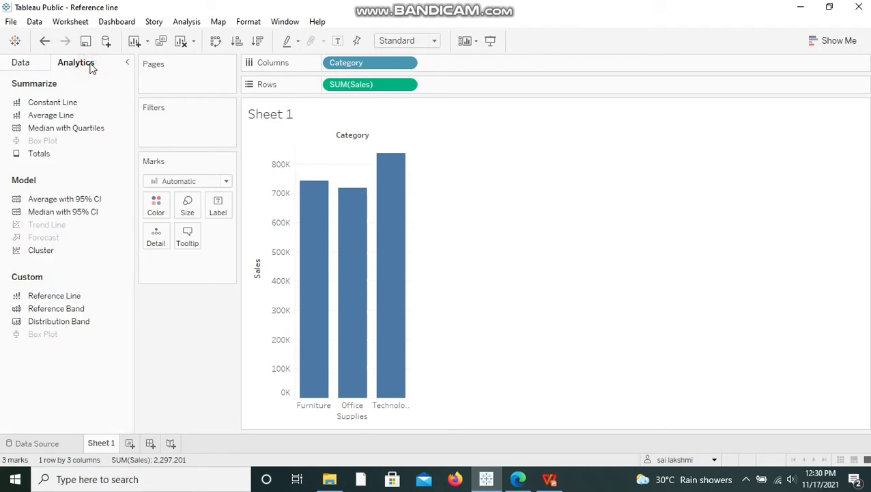
click(68, 295)
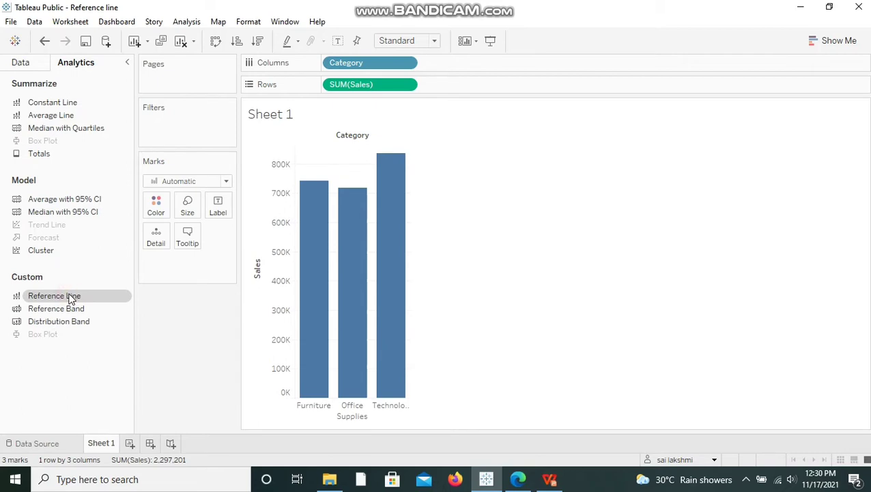
drag(73, 296, 362, 157)
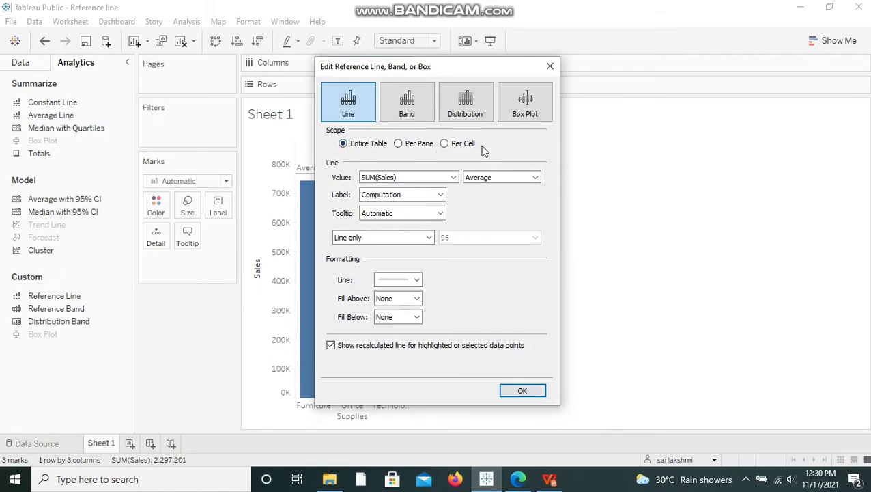
drag(451, 62, 621, 84)
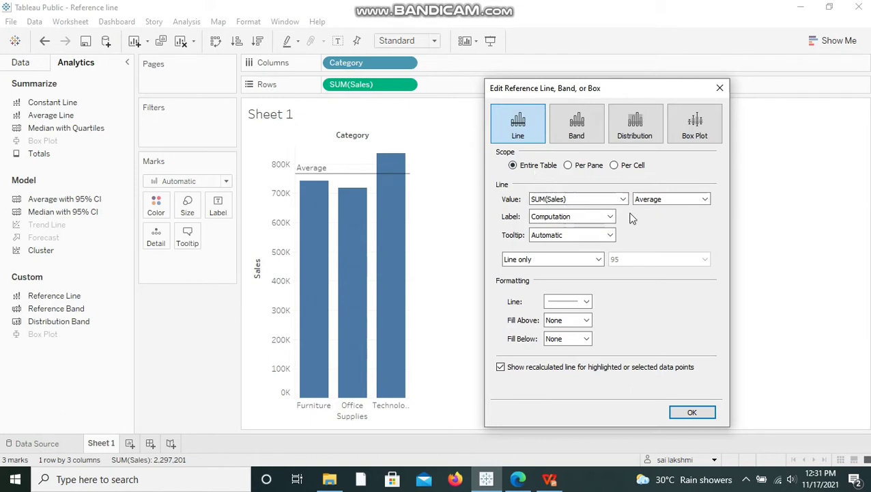
click(664, 199)
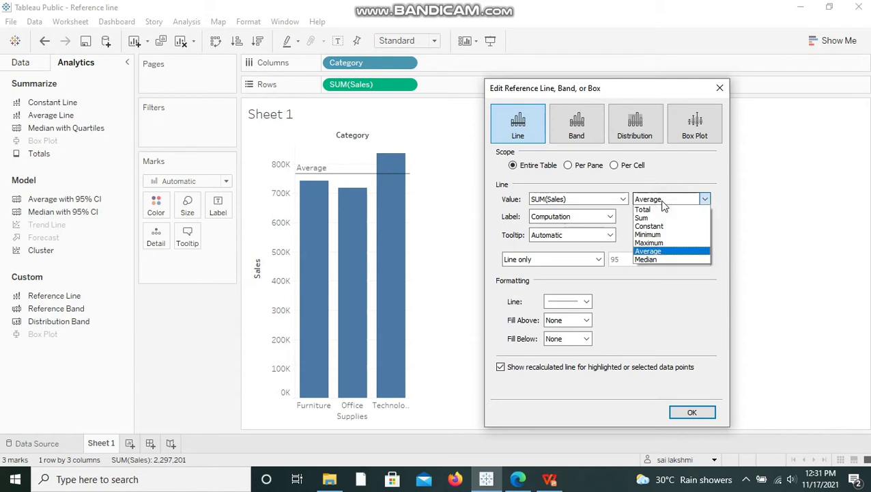
click(649, 251)
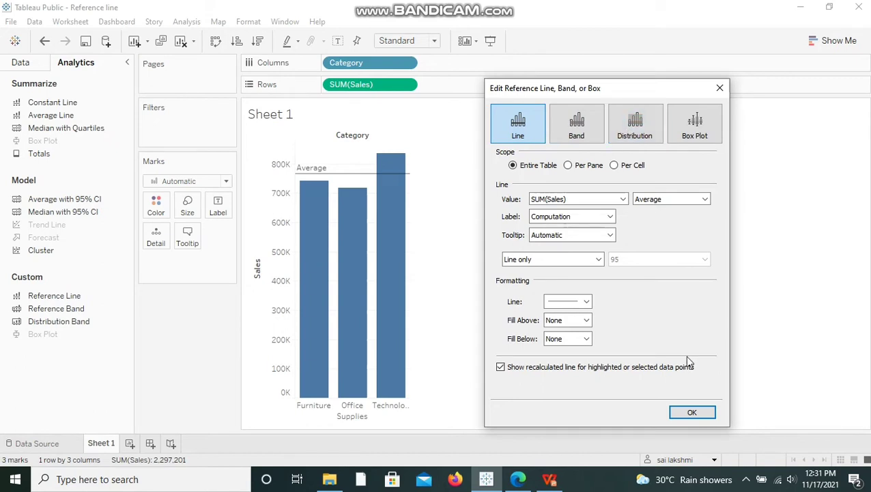
click(691, 412)
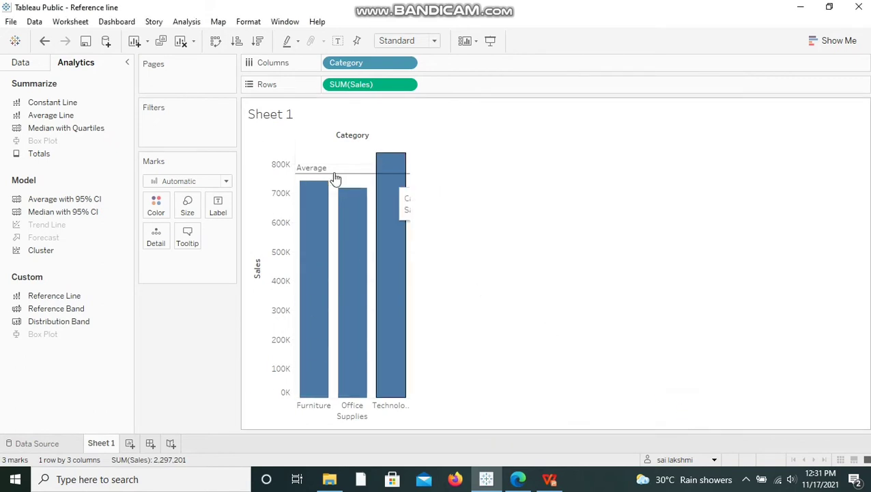
mouse_move(311, 174)
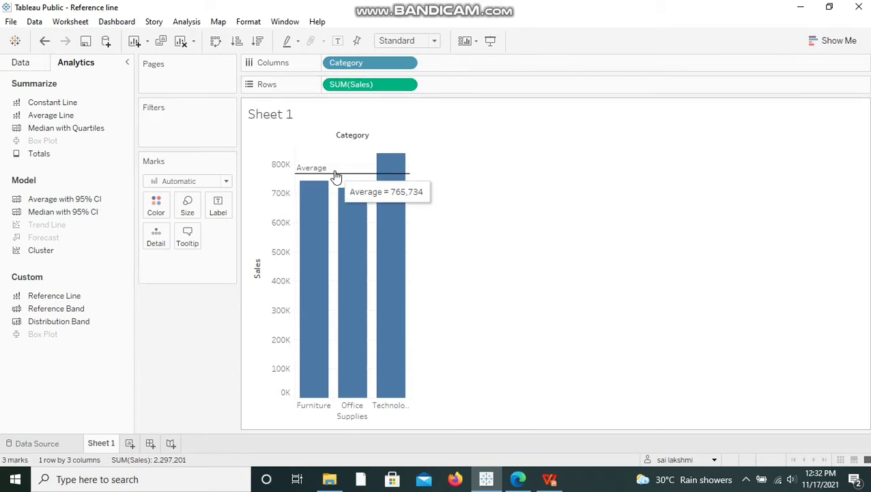
Duplicate the worksheet Sheet 1 together with its average reference line
right_click(106, 442)
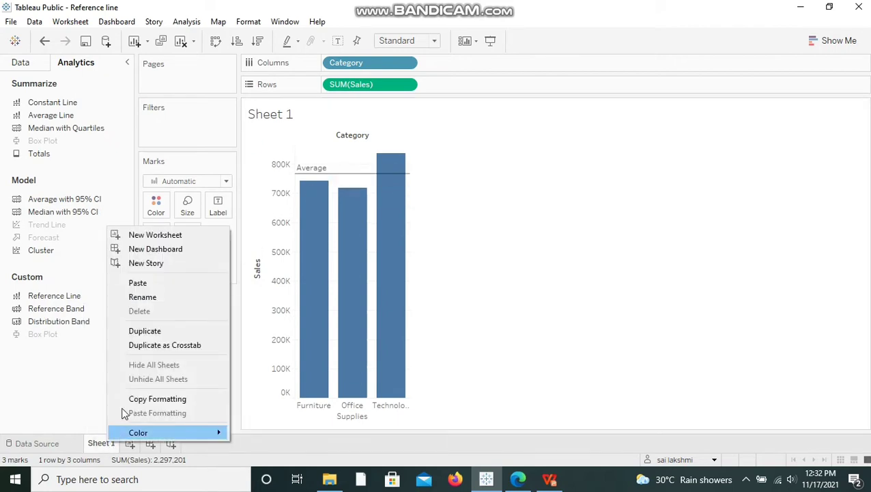
click(154, 334)
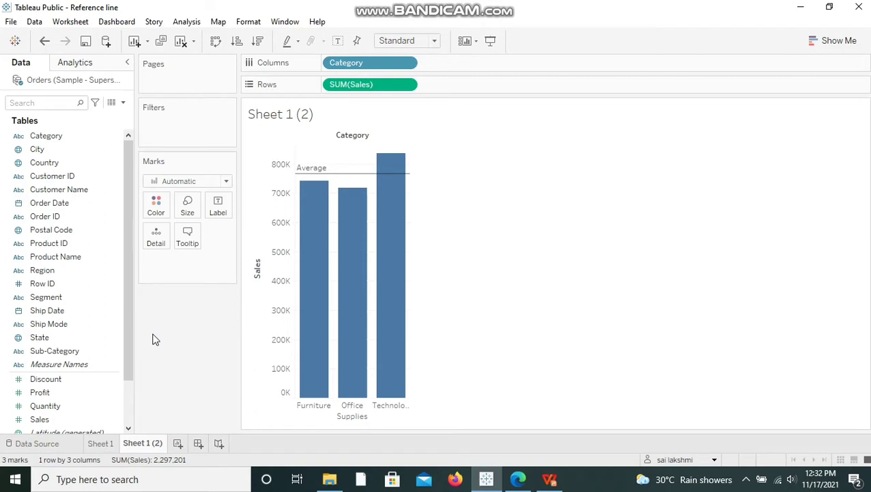
Switch to WPS Office to consult the Reference Line slide, and return to the duplicated worksheet in Tableau Public
click(555, 481)
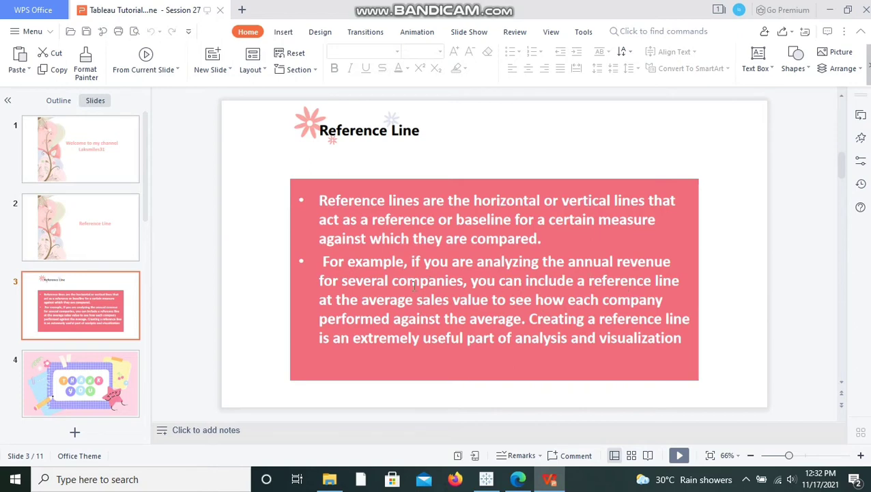
click(829, 9)
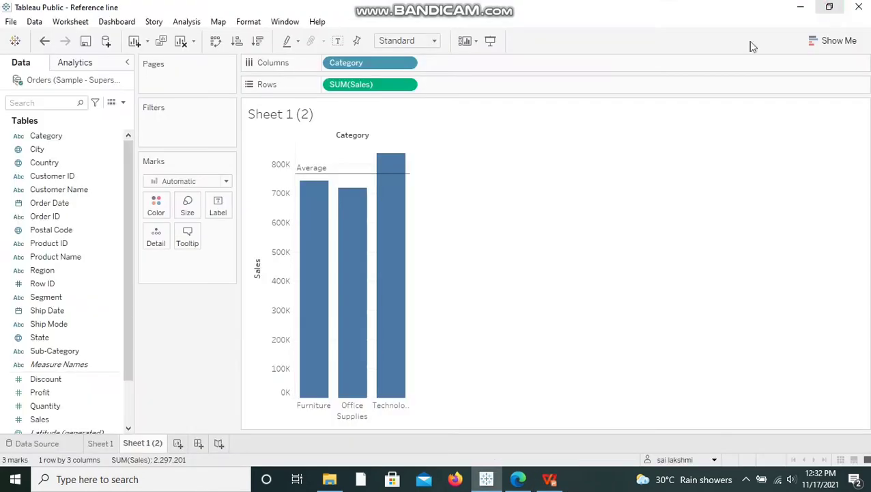
mouse_move(372, 313)
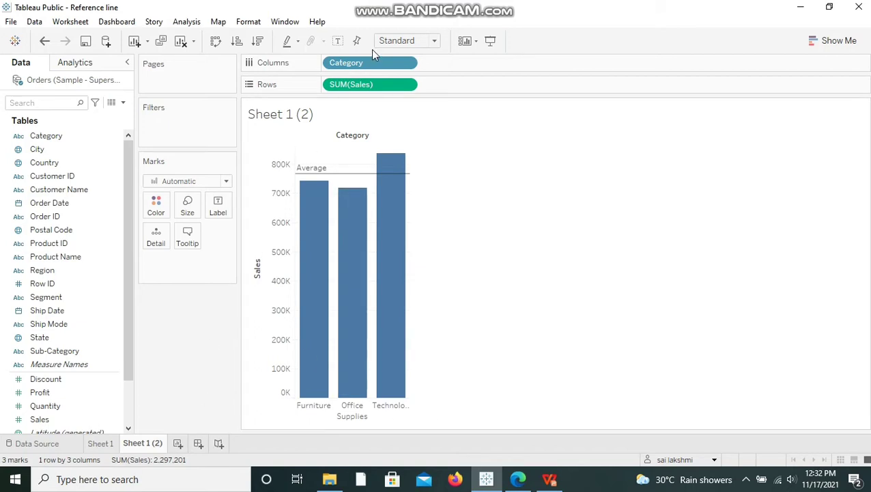
mouse_move(354, 211)
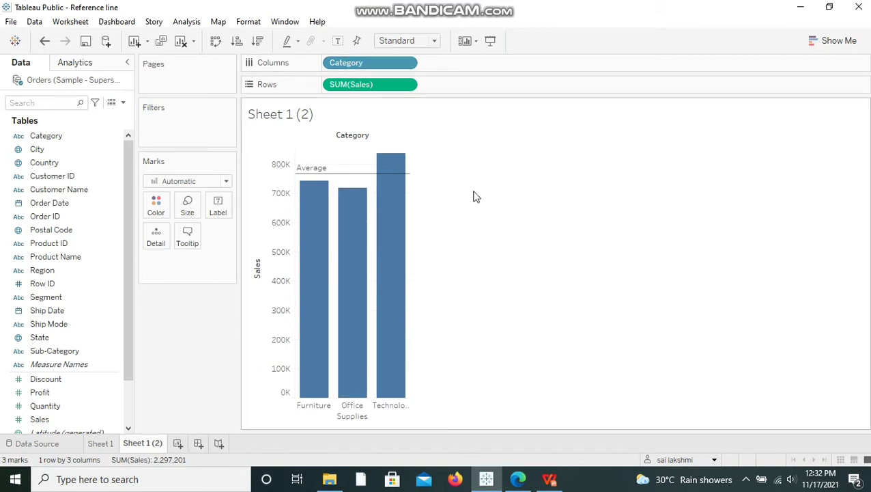
Find the Sub-Category field by searching for "sub", place it after Category on Columns, and clear the field search
click(54, 104)
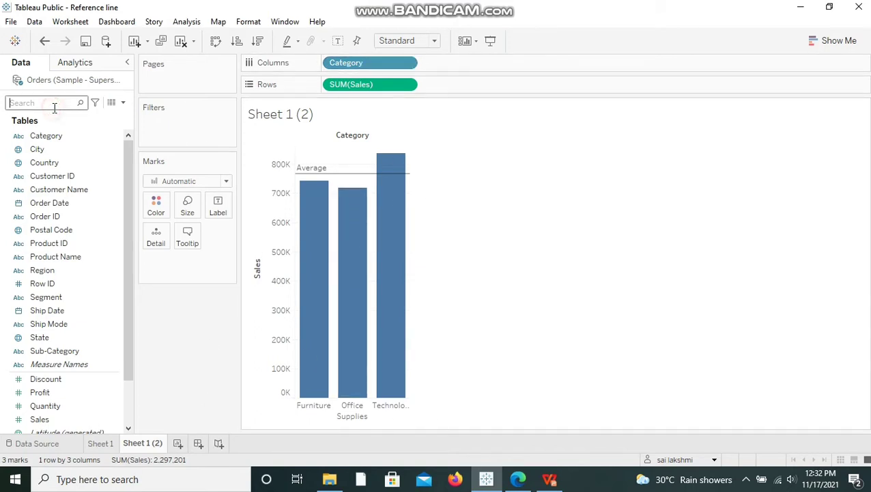
text(sub)
drag(52, 134, 428, 65)
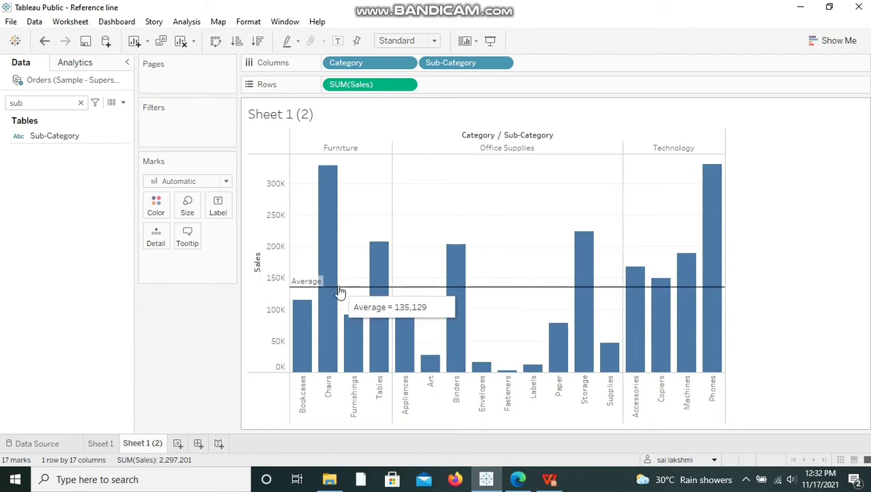
click(316, 288)
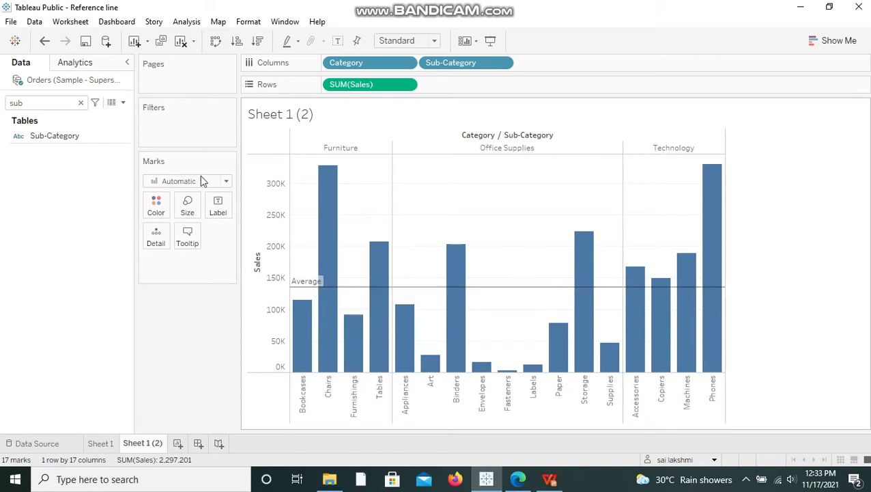
click(81, 103)
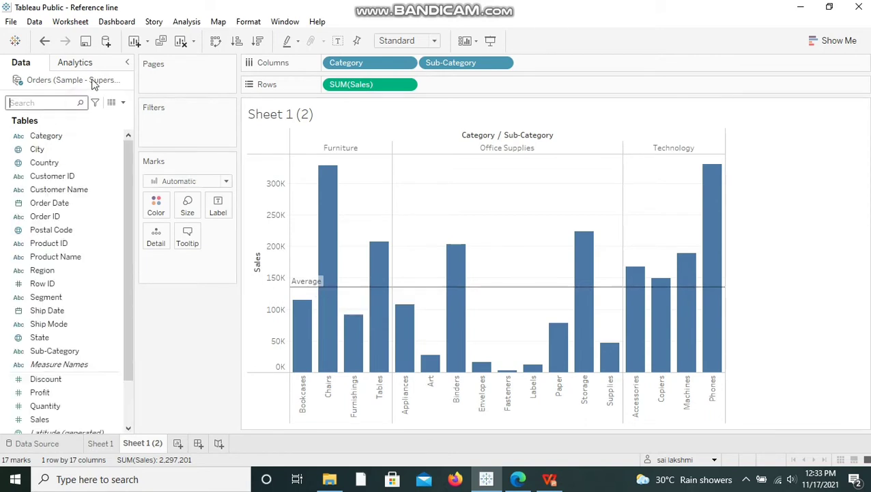
Add a per-pane reference line for the average of SUM(Sales), with its label set to Value
click(75, 63)
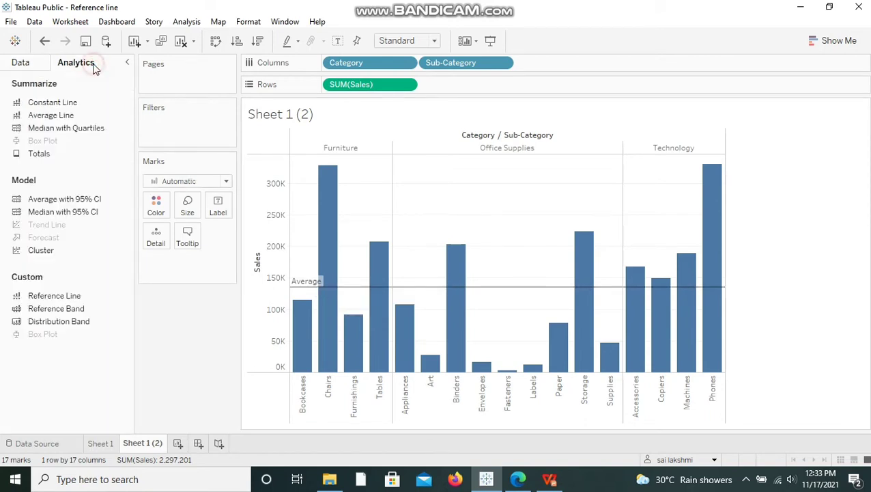
click(76, 298)
double_click(76, 299)
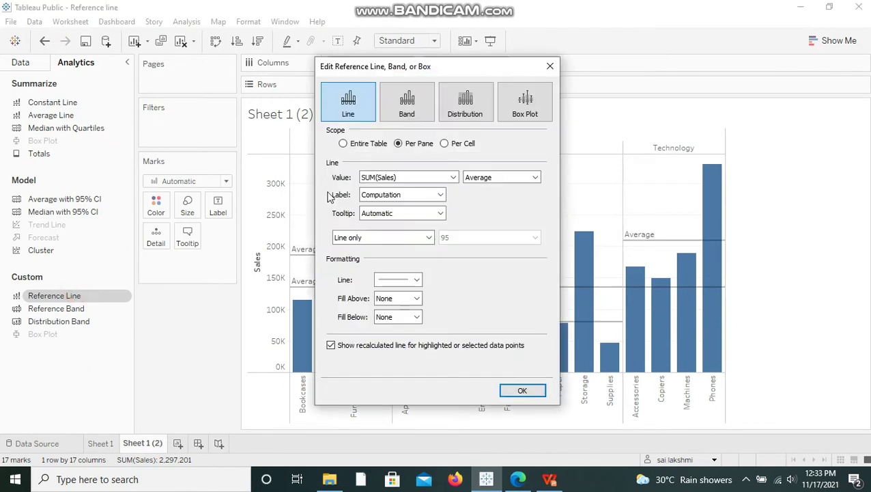
drag(455, 70, 646, 63)
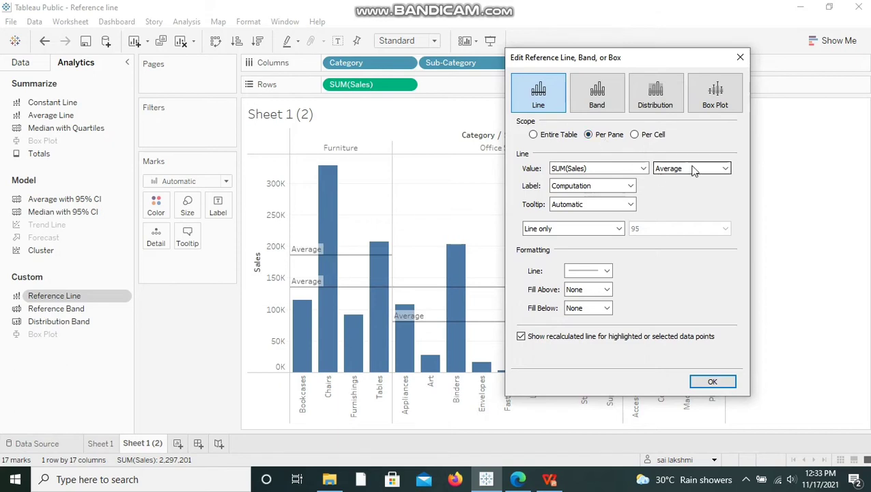
click(631, 186)
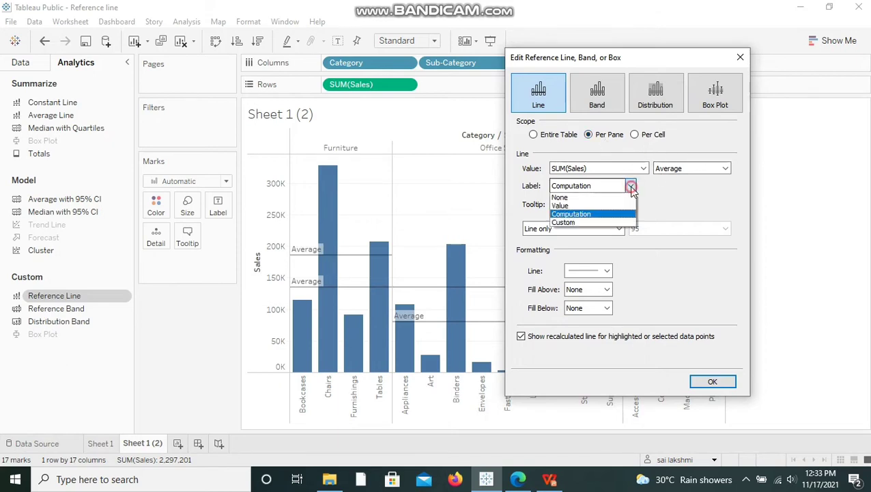
click(595, 206)
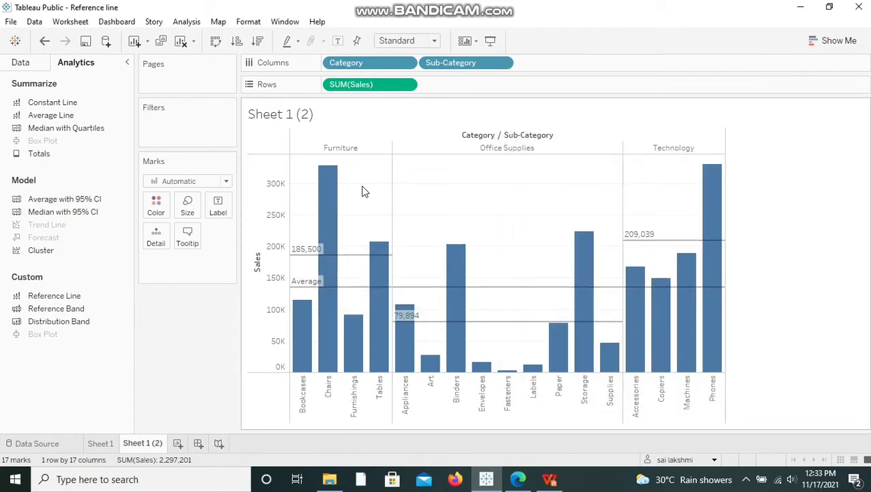
mouse_move(306, 254)
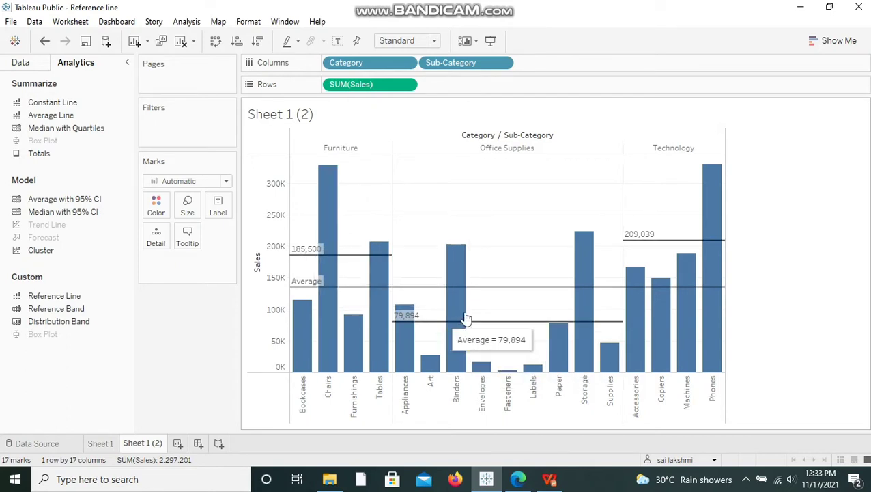
mouse_move(641, 241)
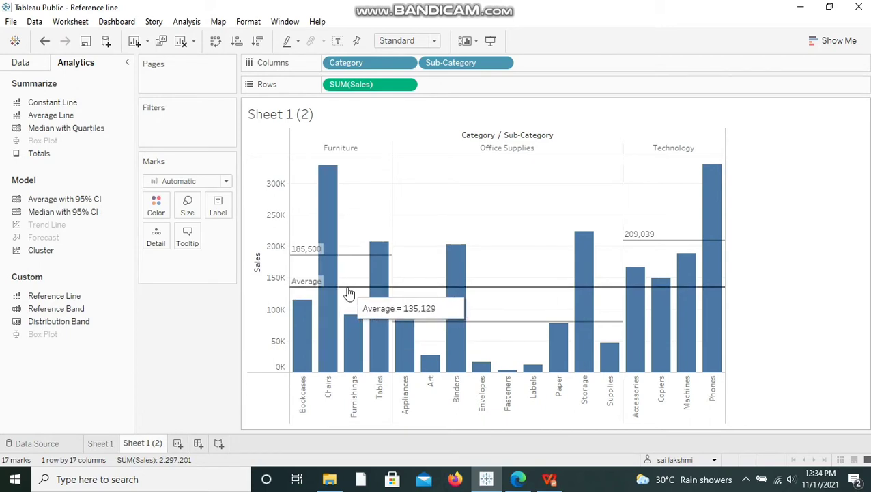
Review the scope and line settings of the per-pane average line, leaving them as they are
right_click(306, 252)
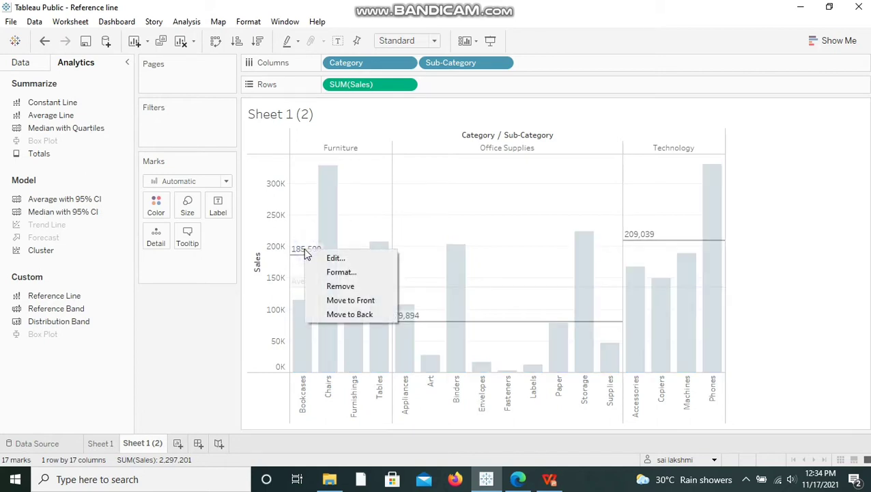
click(334, 258)
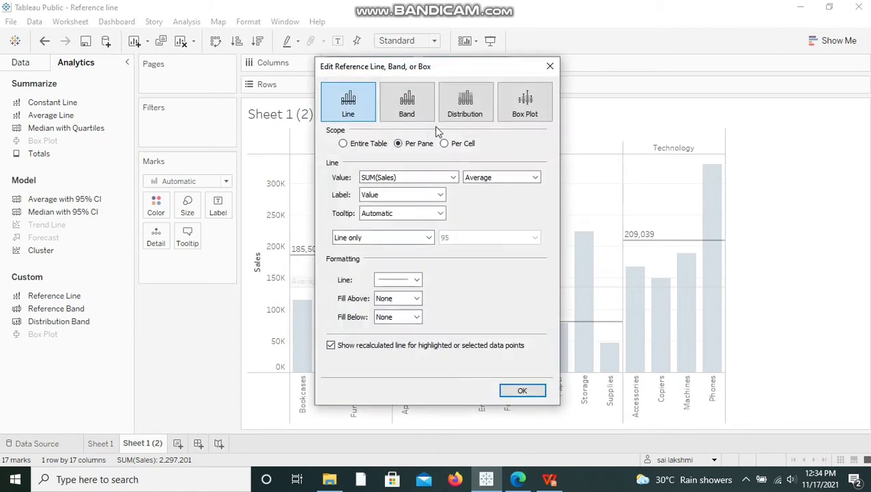
drag(412, 74, 603, 65)
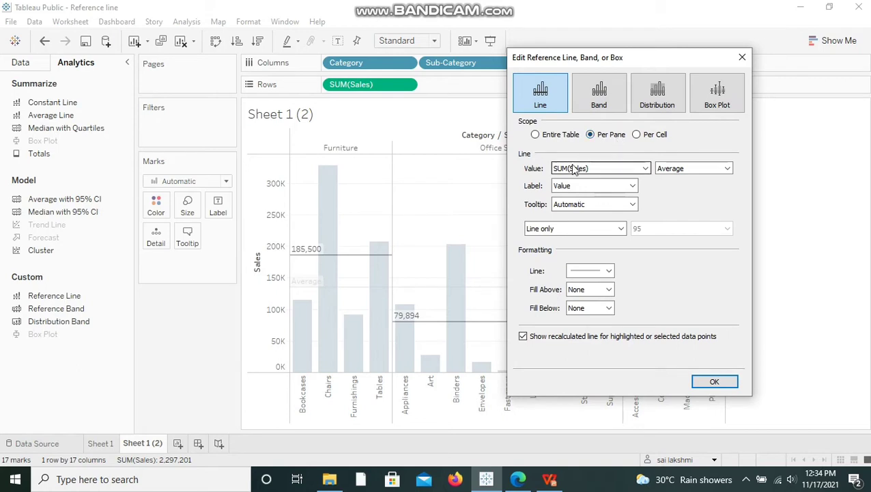
click(712, 382)
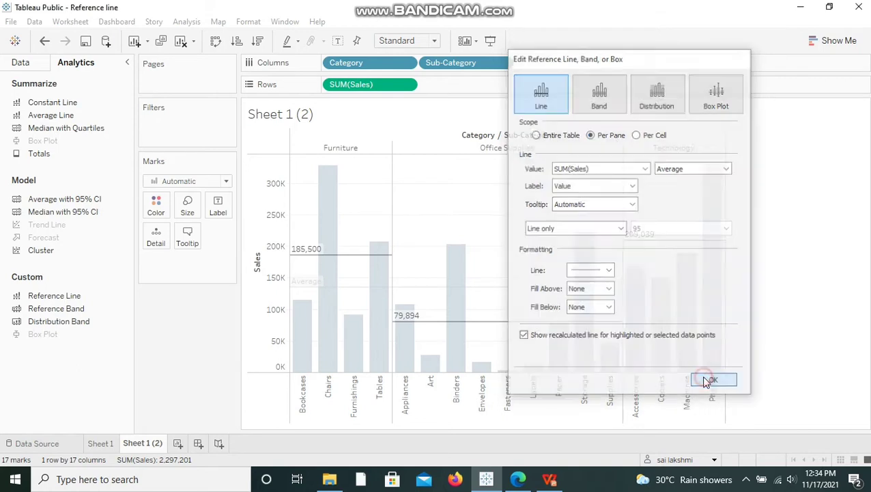
Review the scope and line settings of the average line spanning the entire table, leaving them as they are
click(306, 286)
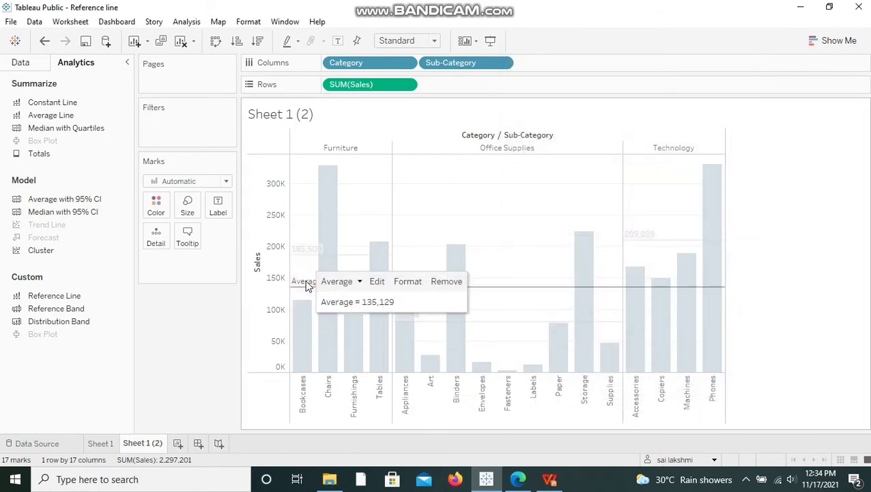
right_click(306, 286)
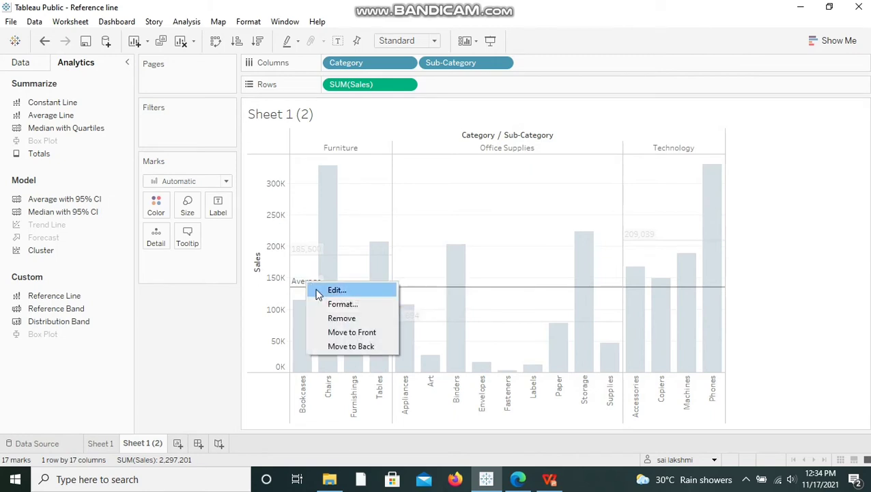
click(337, 290)
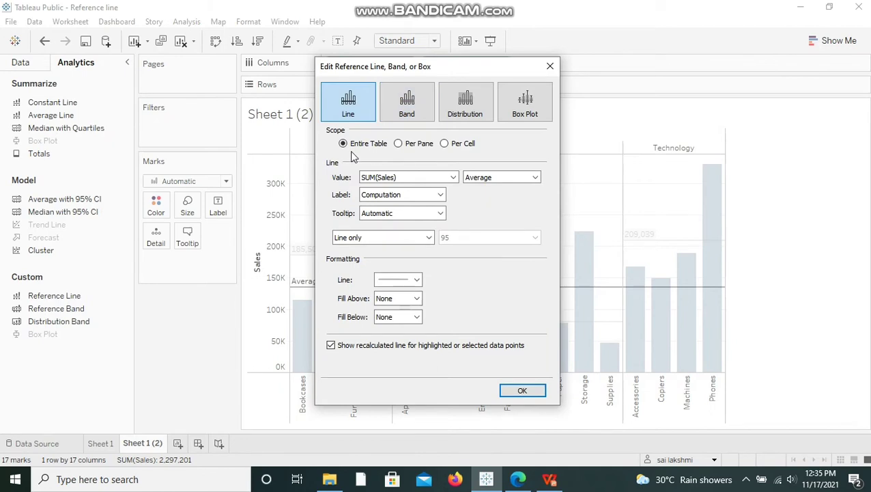
drag(405, 68, 544, 71)
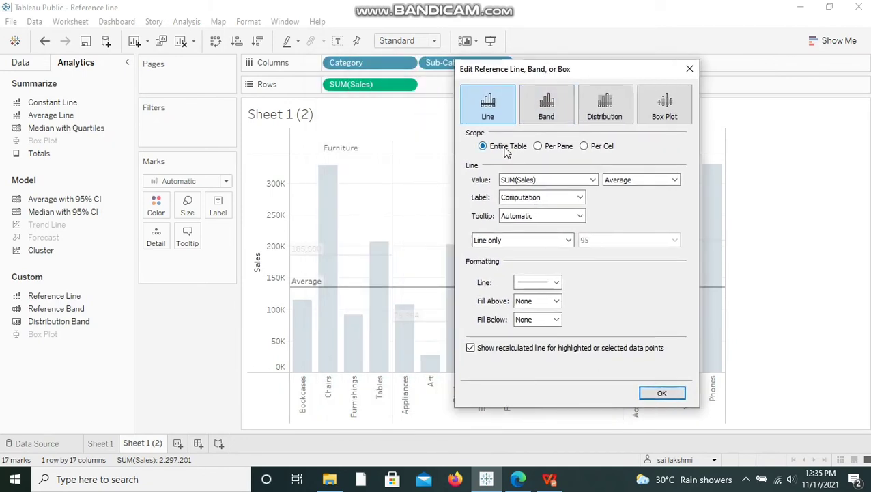
click(662, 392)
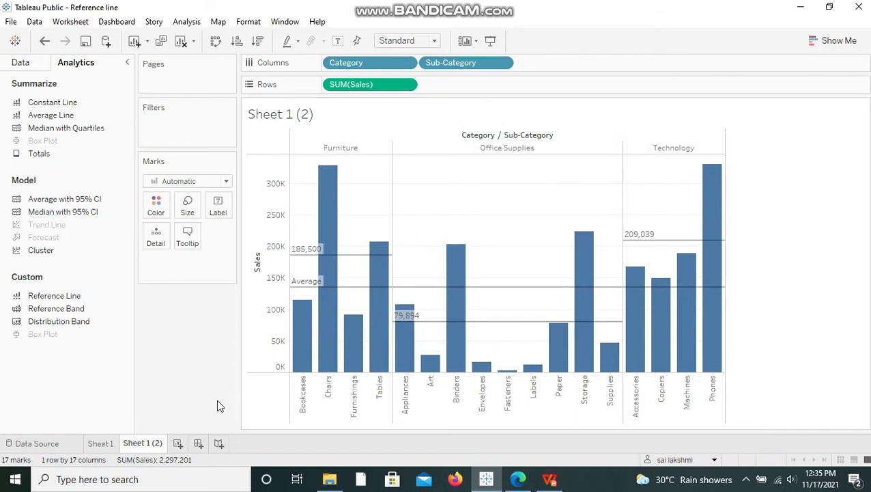
Rename the worksheet "Sheet 1 (2)" as "Reference Line"
right_click(153, 445)
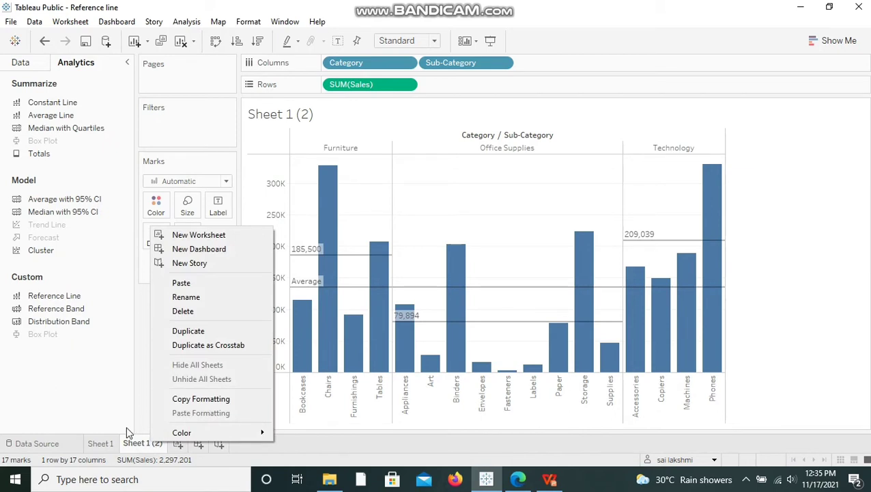
double_click(143, 441)
text(Refer)
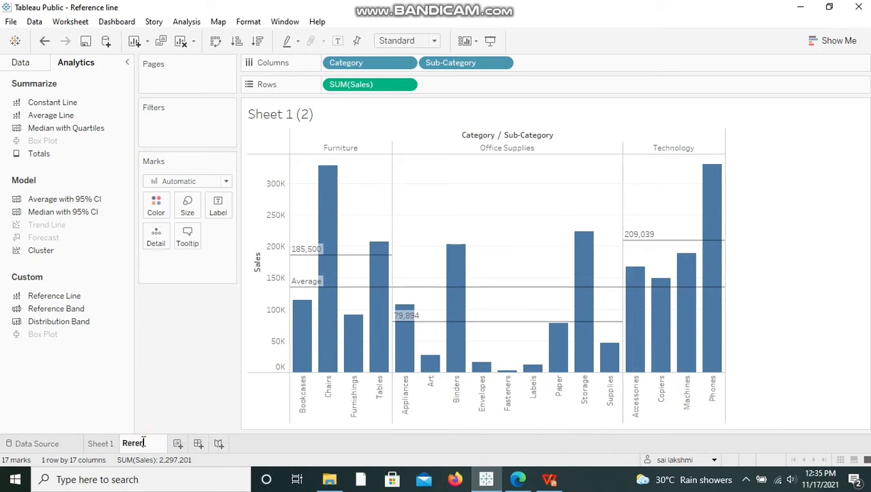
key(BackSpace)
key(BackSpace)
key(BackSpace)
text(ference Line)
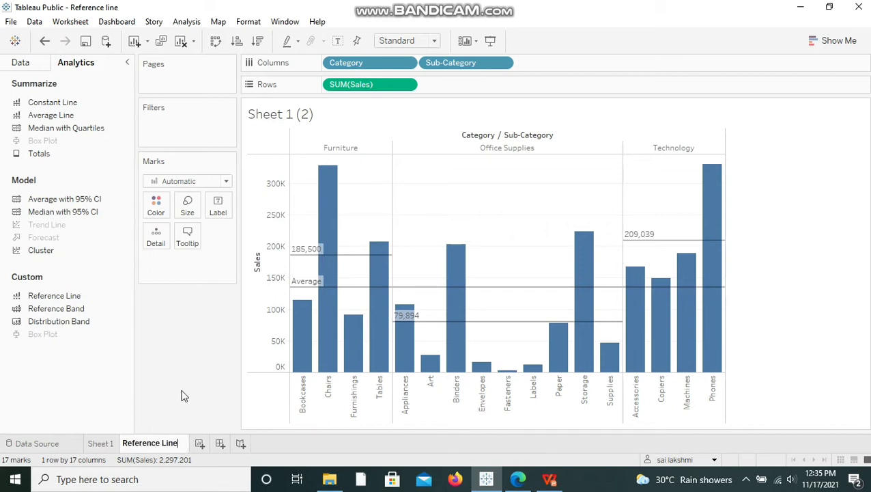
key(Return)
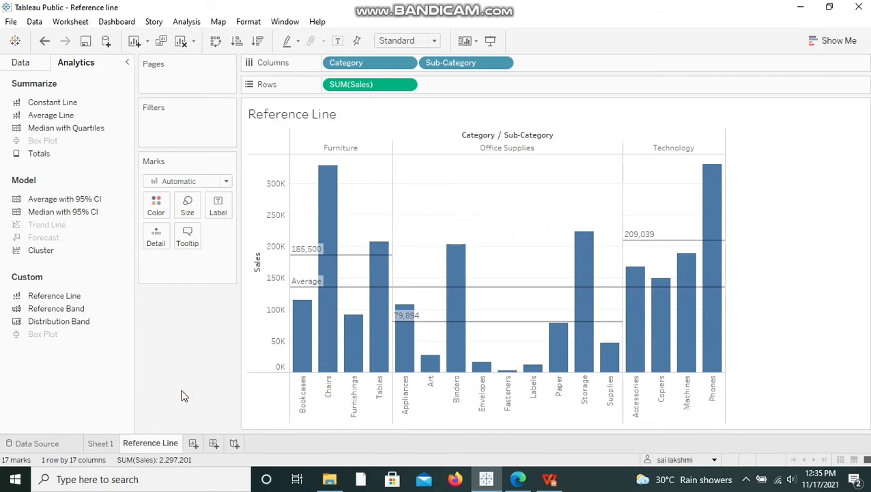
Duplicate the Reference Line worksheet and name the copy "Reference Band"
right_click(168, 443)
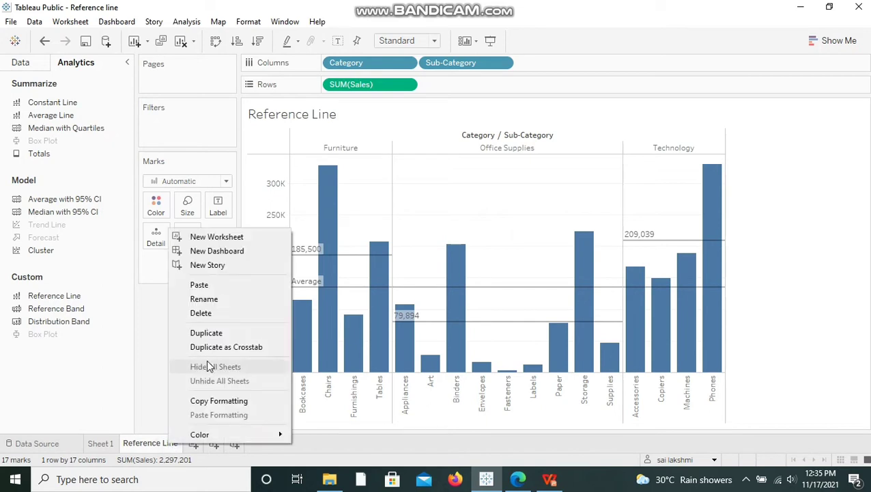
click(217, 334)
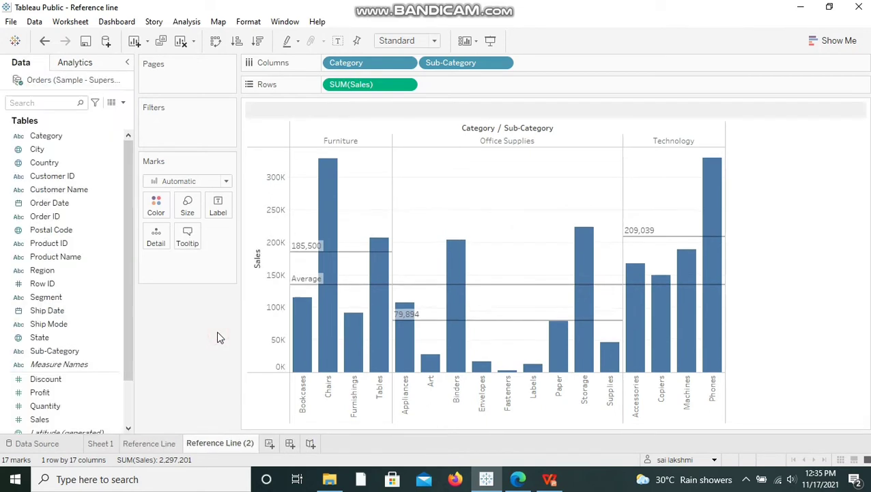
double_click(246, 445)
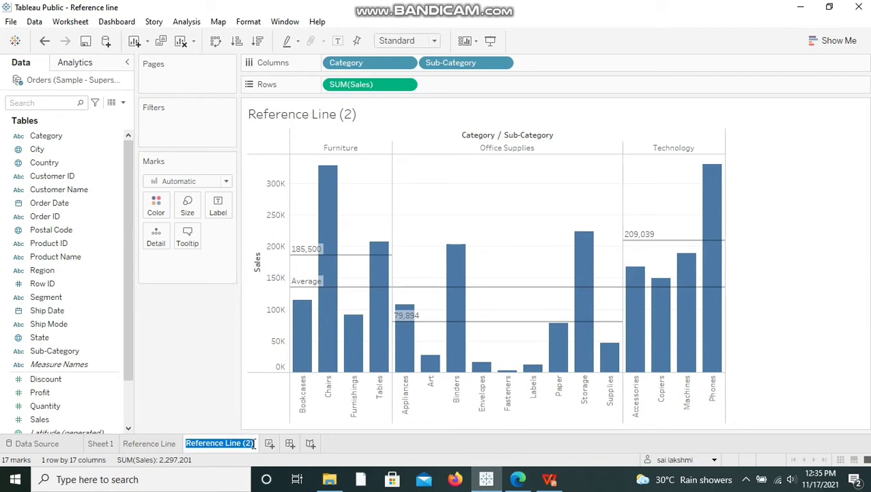
click(252, 444)
key(BackSpace)
key(BackSpace)
key(BackSpace)
key(BackSpace)
key(BackSpace)
key(BackSpace)
key(BackSpace)
key(BackSpace)
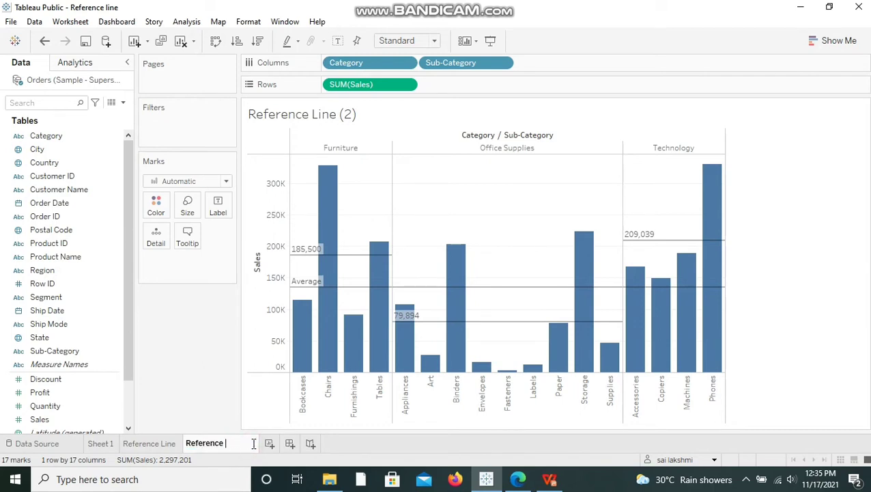
text(Band)
key(Return)
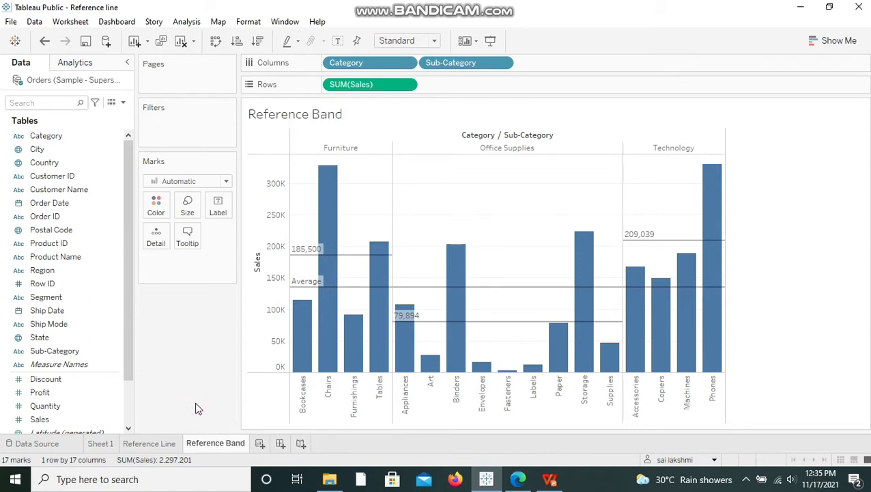
Bring up the analytics options and look over the available chart types, leaving the chart type as it is
click(109, 68)
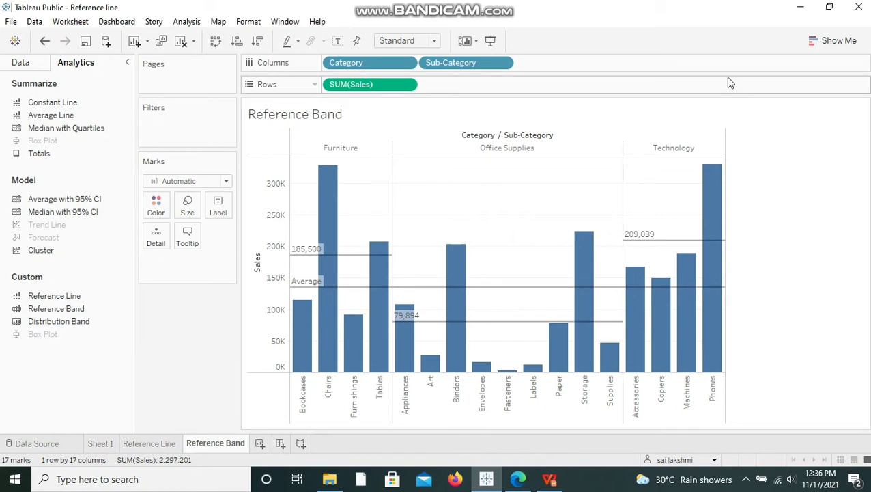
click(812, 46)
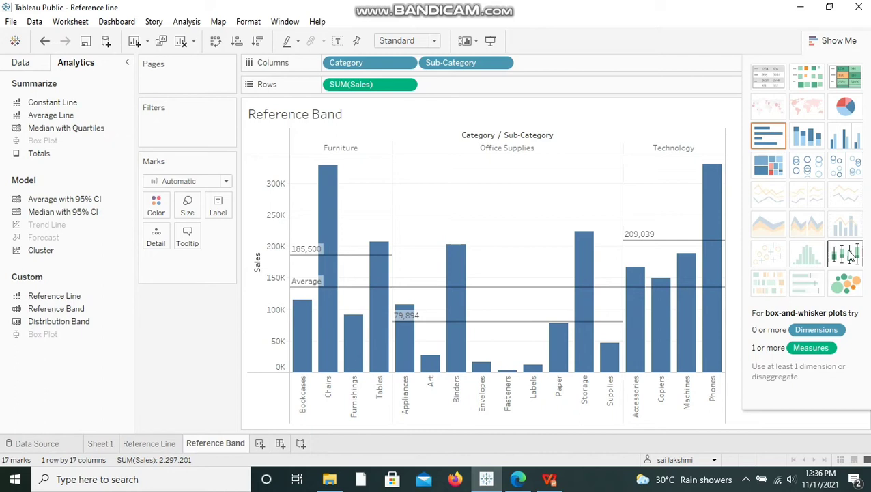
click(851, 45)
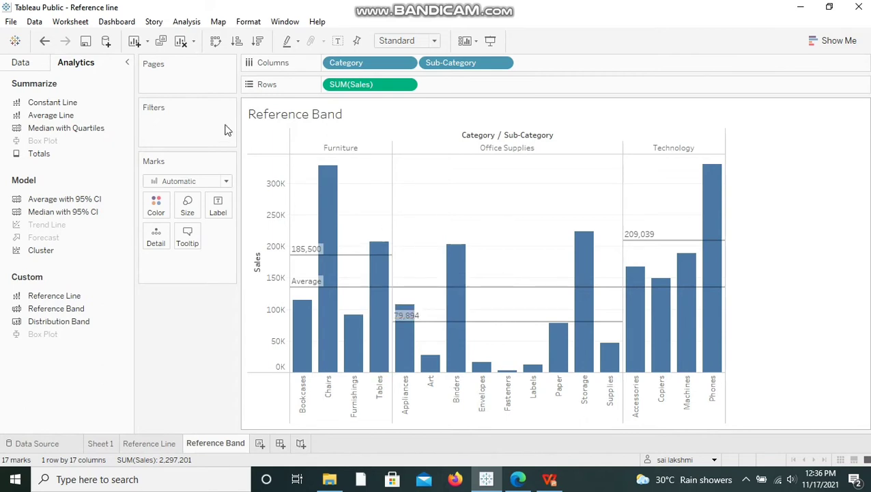
Add a reference band for SUM(Sales) across the entire table, running from Average to Maximum, with Computation labels
mouse_move(79, 312)
mouse_down()
mouse_move(181, 246)
mouse_move(366, 154)
mouse_move(305, 183)
mouse_move(308, 170)
mouse_move(300, 195)
mouse_move(321, 150)
mouse_move(355, 156)
mouse_move(320, 183)
mouse_move(290, 170)
mouse_move(340, 175)
mouse_move(372, 155)
mouse_move(451, 164)
mouse_move(411, 153)
mouse_move(448, 164)
mouse_move(397, 168)
mouse_move(365, 159)
mouse_up()
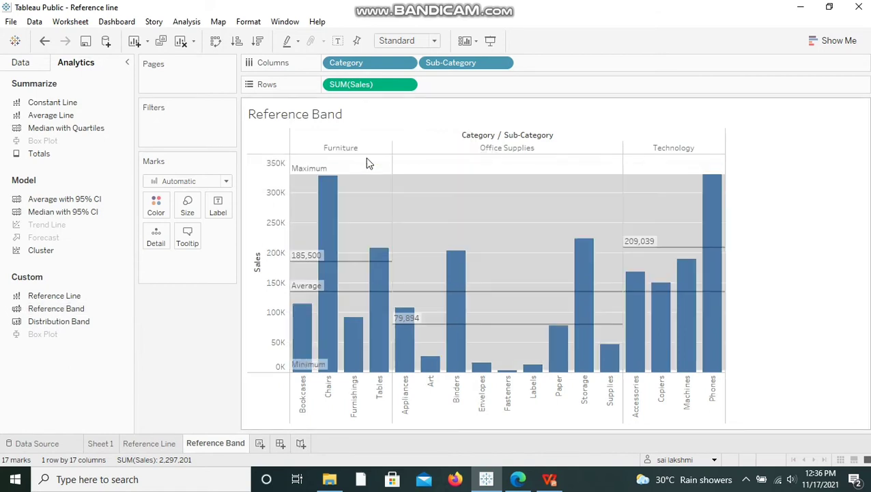
drag(425, 66, 723, 66)
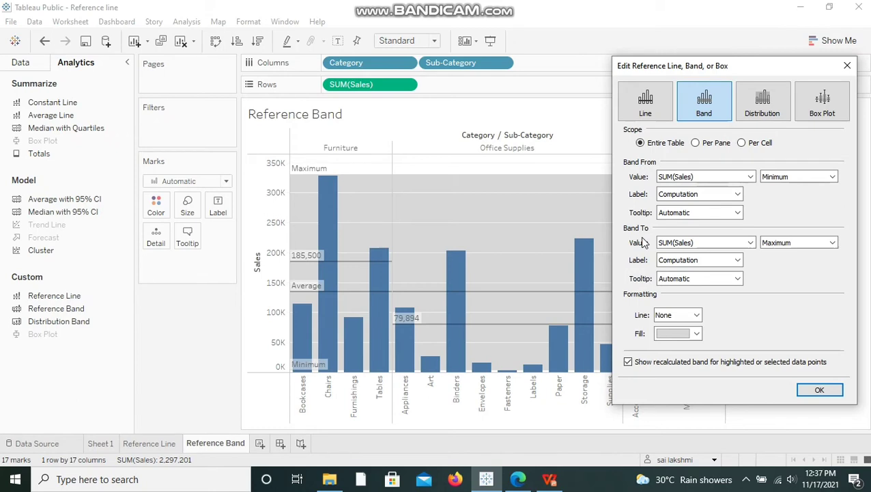
click(832, 177)
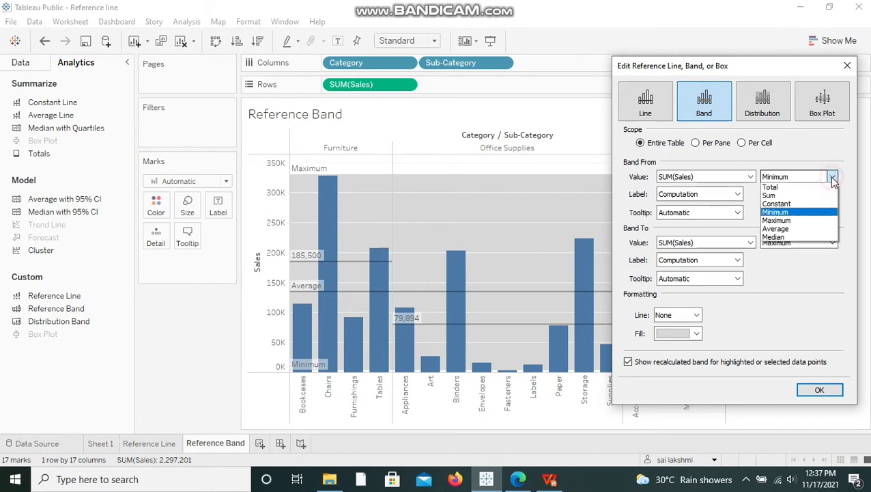
click(783, 230)
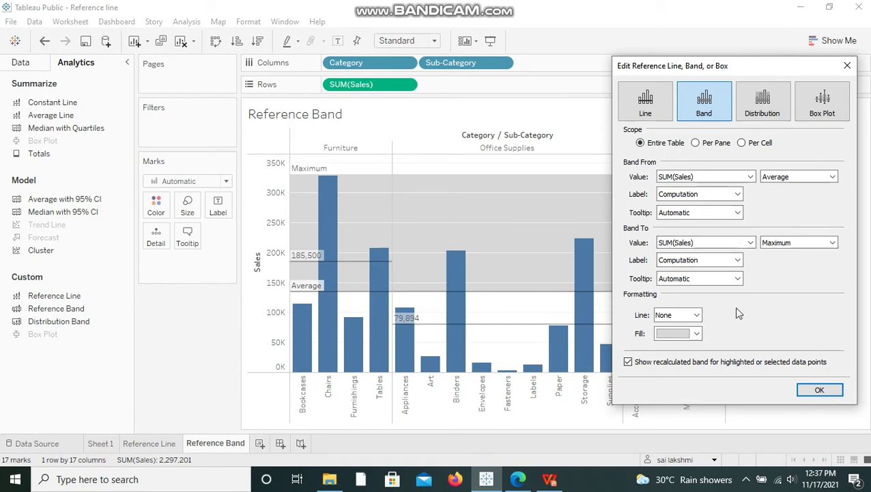
click(736, 194)
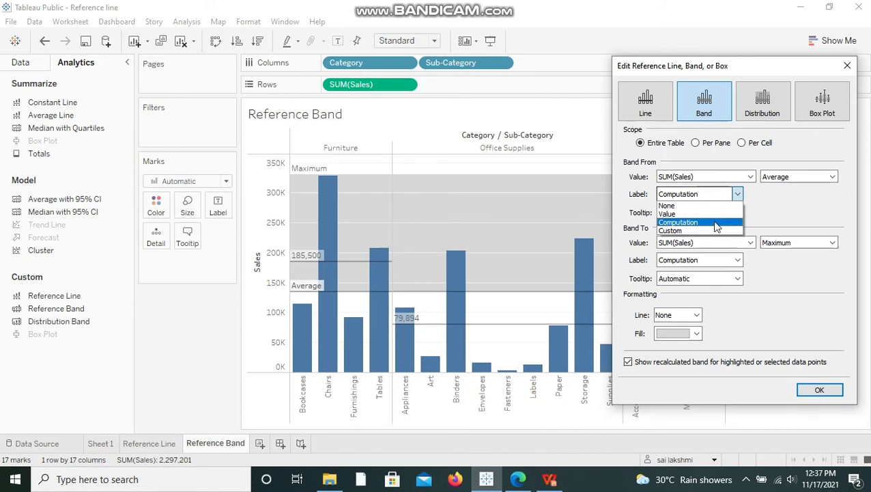
click(759, 214)
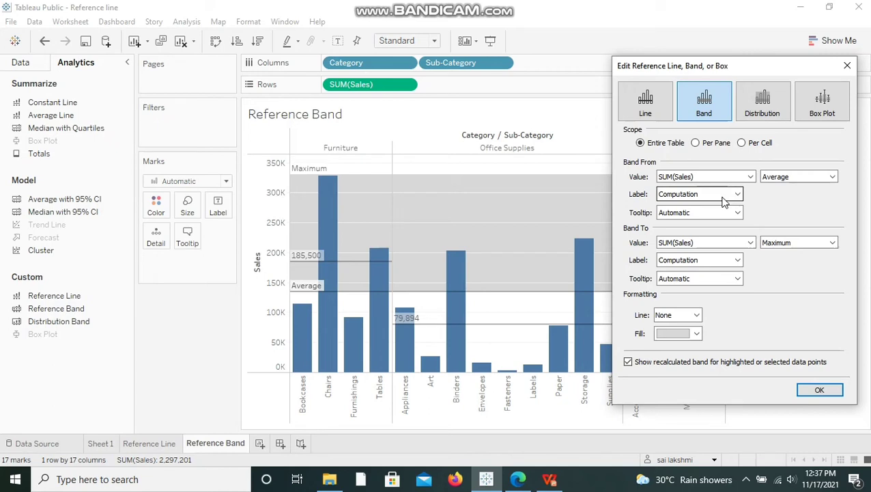
click(819, 391)
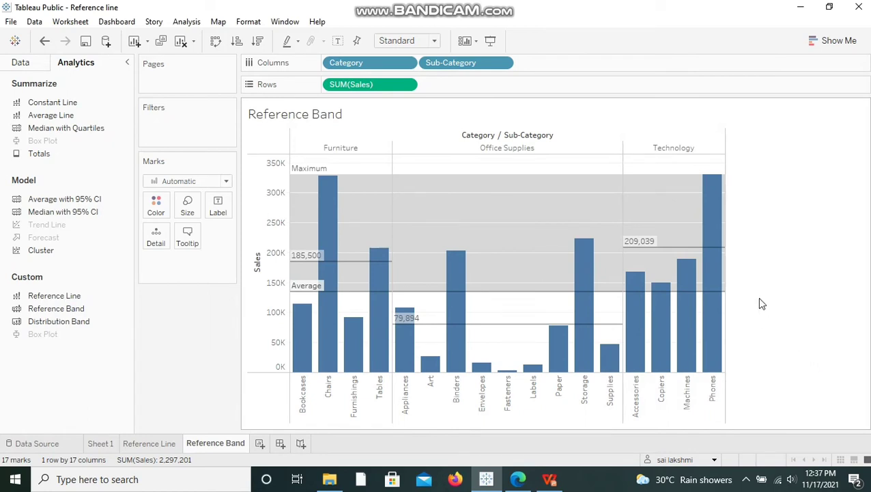
mouse_move(299, 293)
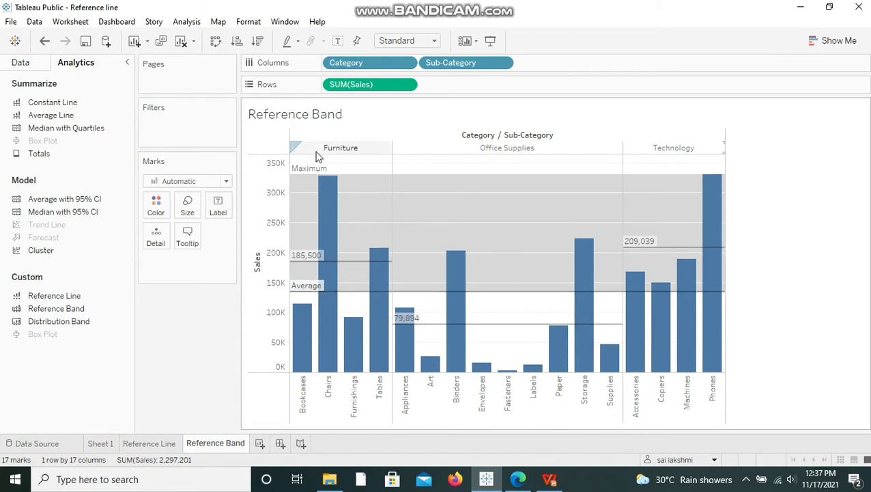
mouse_move(313, 175)
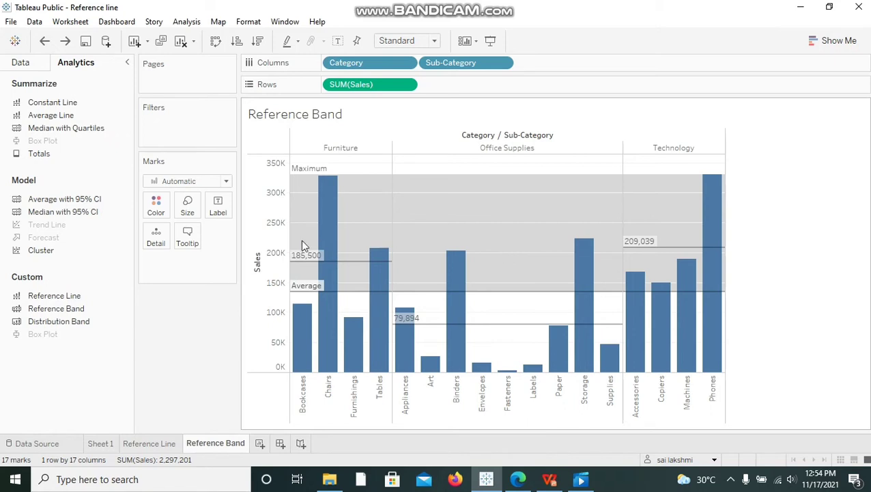
right_click(271, 246)
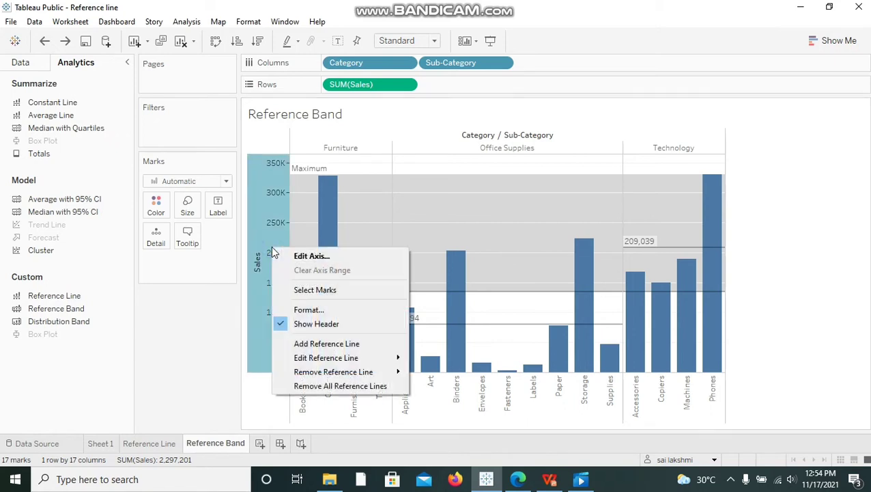
click(384, 220)
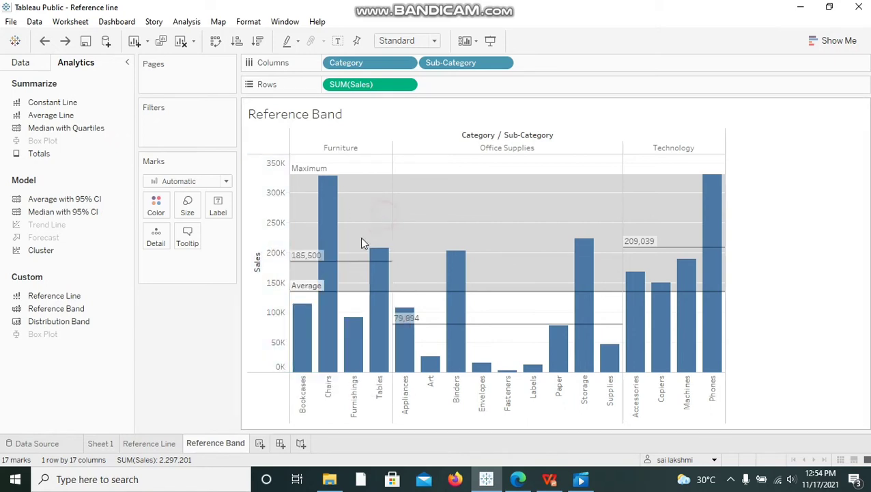
right_click(328, 275)
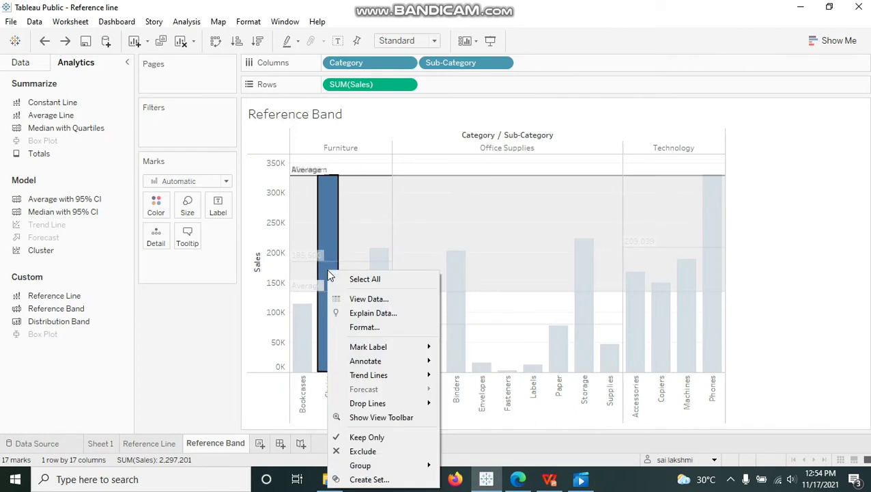
click(300, 290)
Change the scope of the average-to-maximum reference band to Per Pane and clear the selection on the chart
right_click(299, 291)
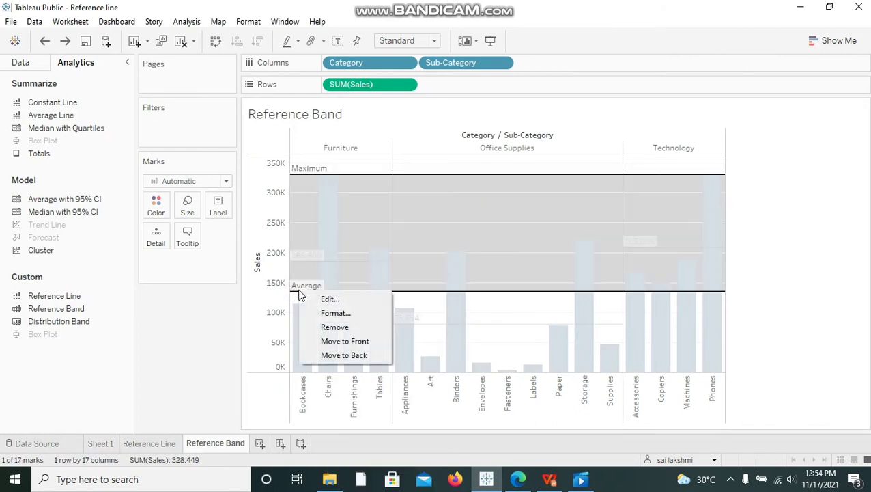
click(315, 301)
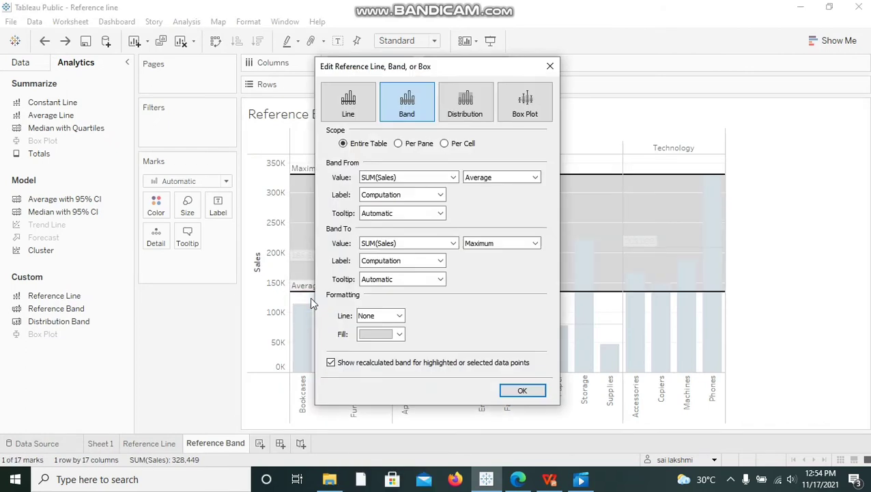
drag(437, 66, 575, 57)
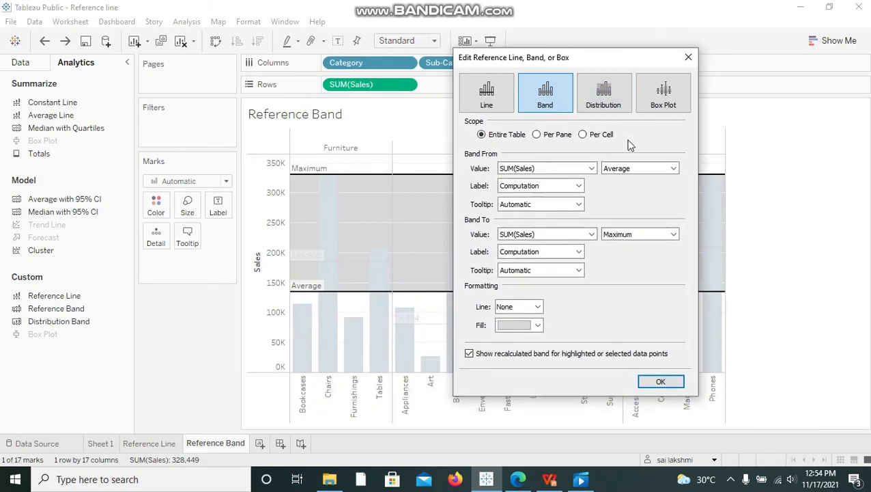
click(537, 135)
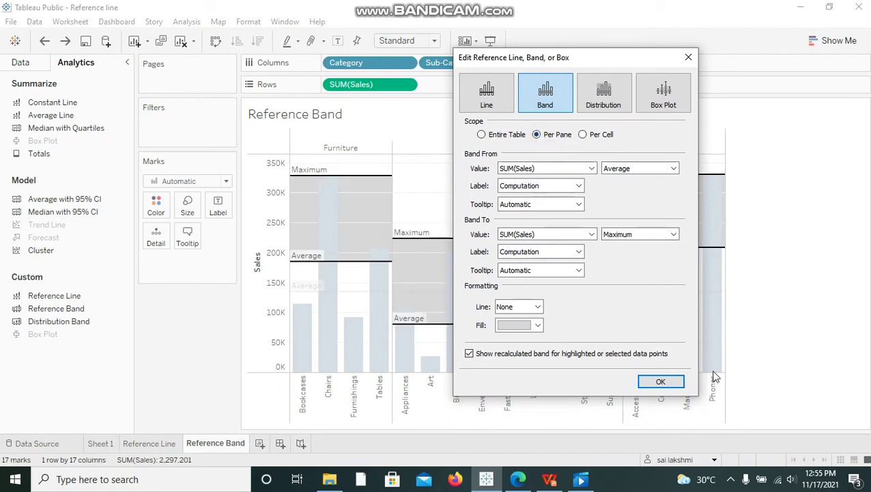
click(662, 383)
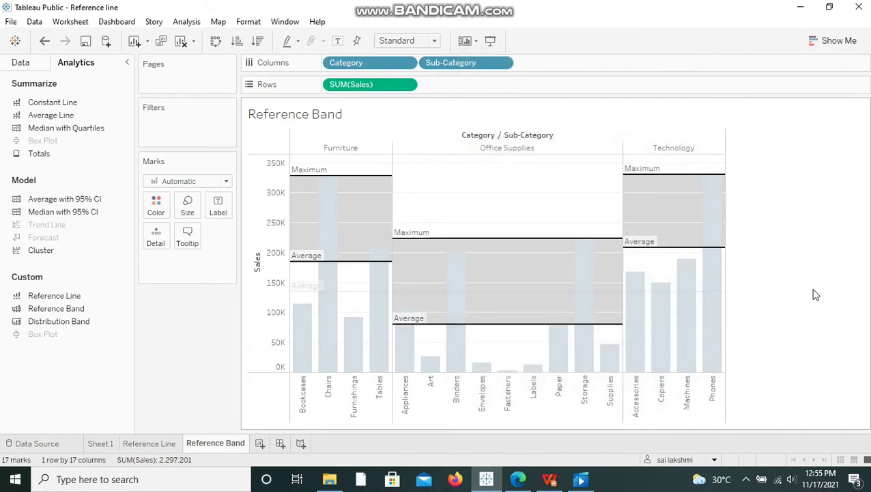
click(814, 294)
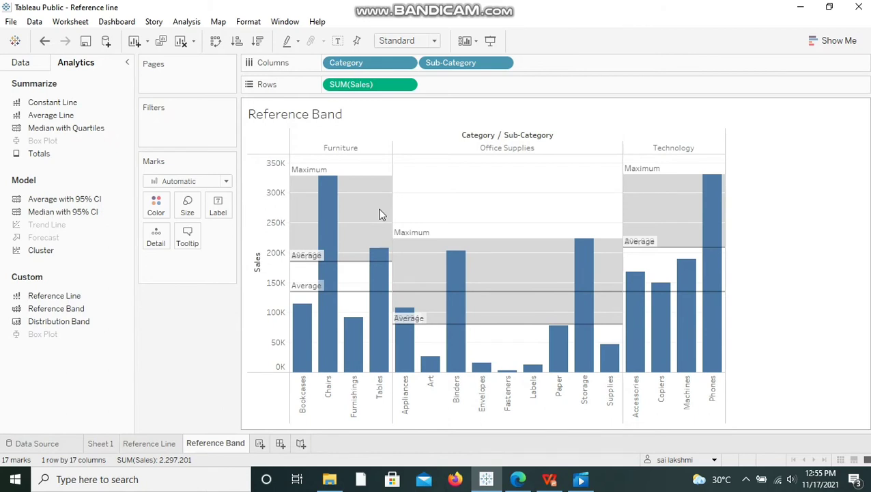
Duplicate the Reference Band worksheet and return to the original sheet
right_click(233, 444)
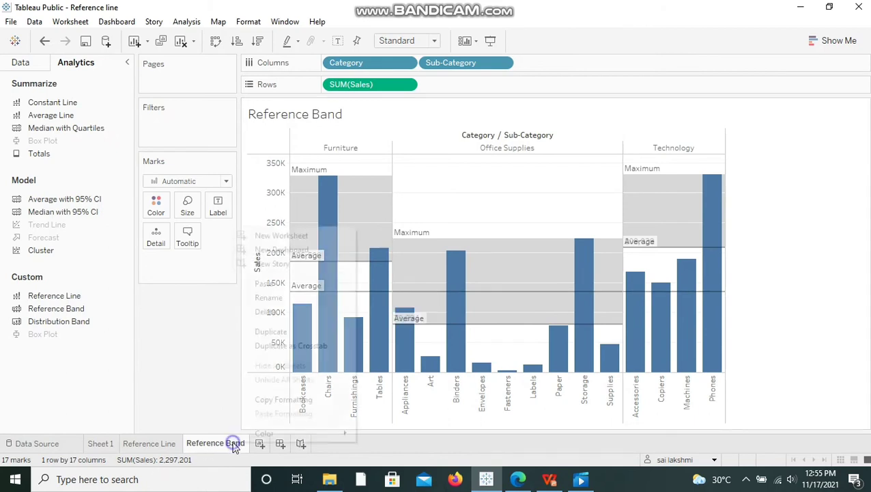
click(280, 332)
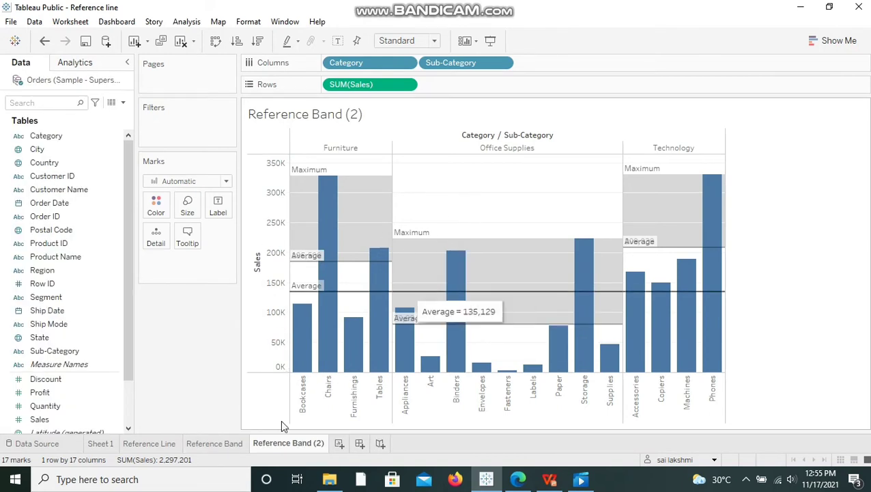
click(227, 446)
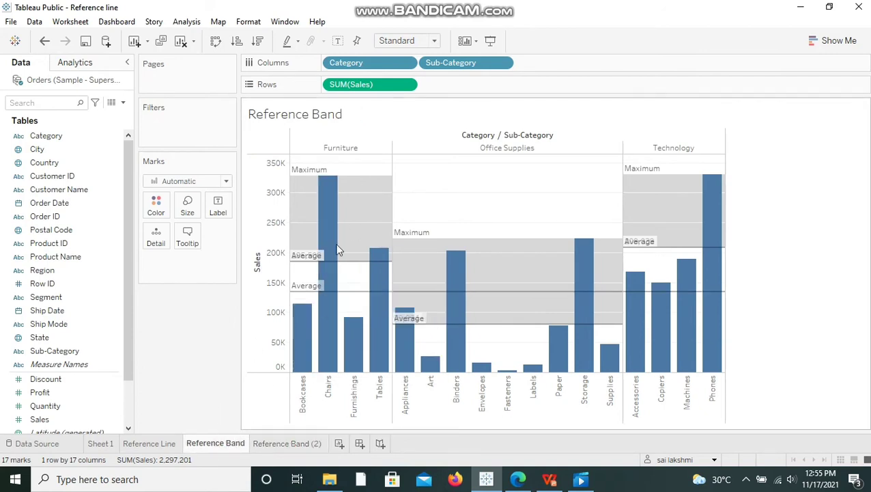
Change the scope of the average-to-maximum reference band on the Reference Band sheet to Entire Table
right_click(368, 226)
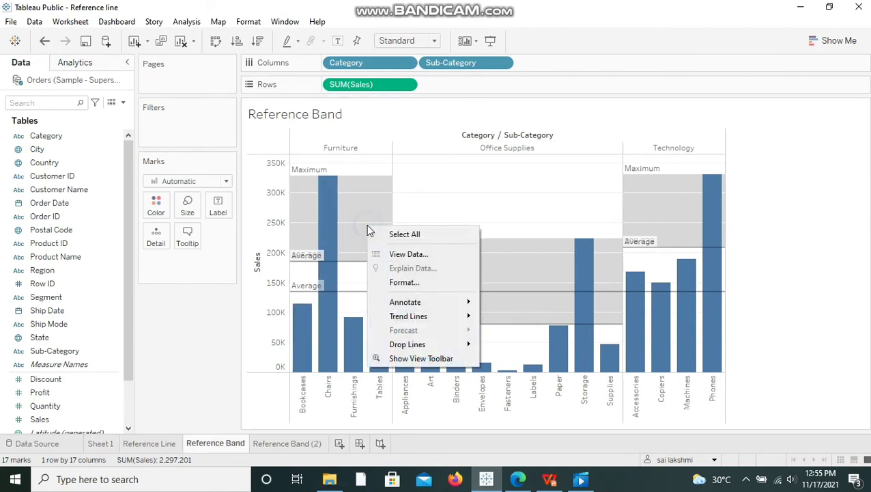
click(345, 268)
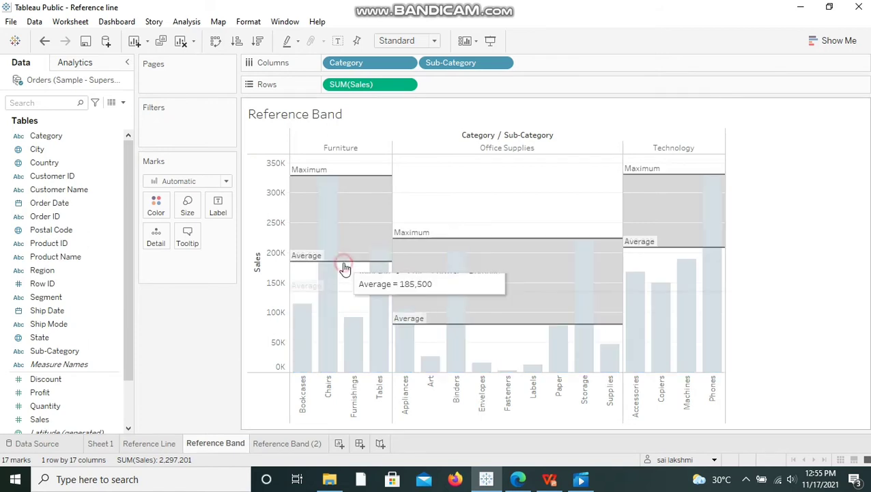
click(414, 263)
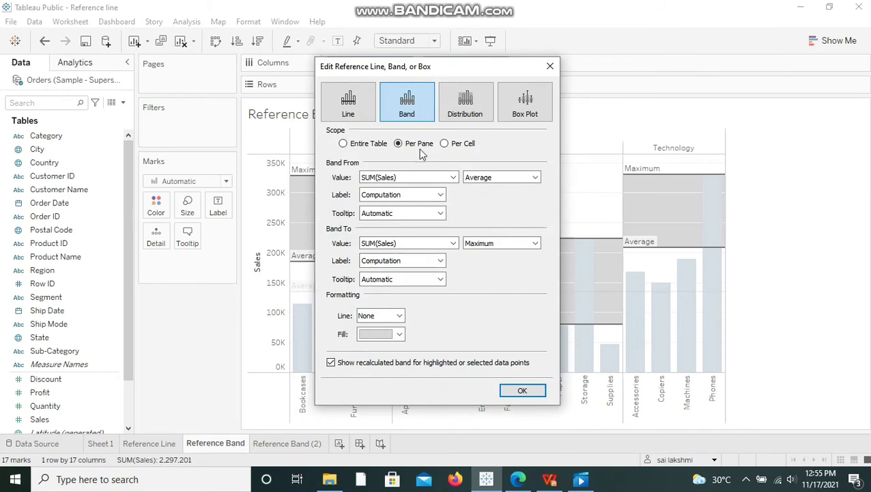
click(356, 146)
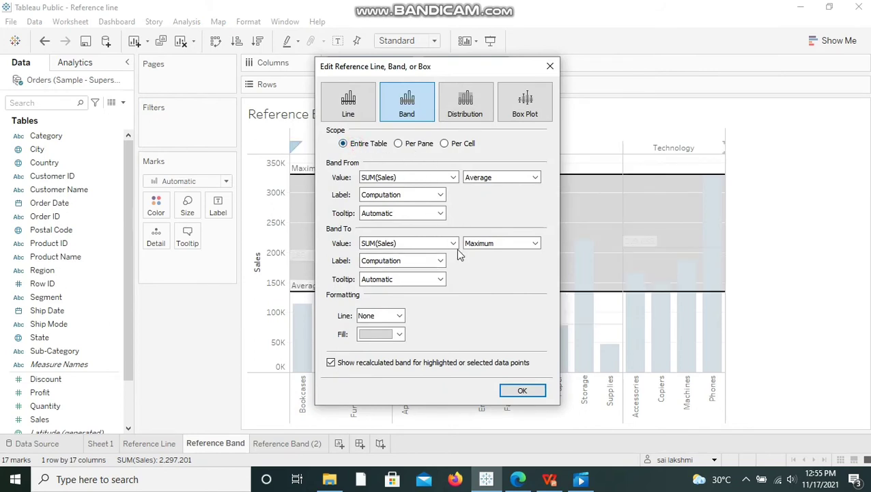
click(524, 392)
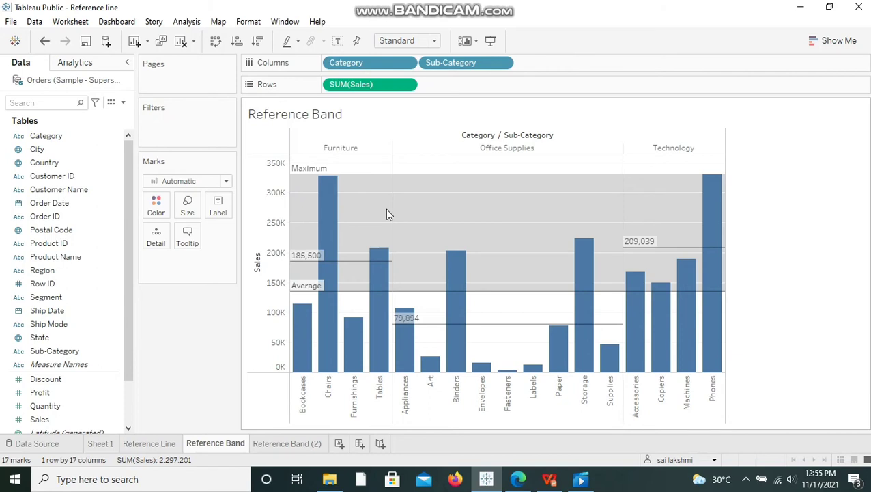
Add a minimum-to-maximum reference band for SUM(Sales) with Per Cell scope on the Reference Band (2) worksheet
click(308, 444)
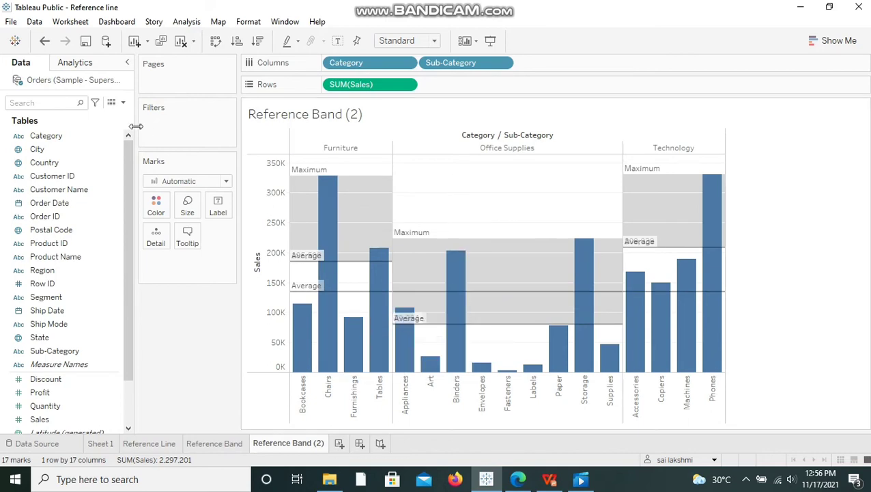
click(94, 65)
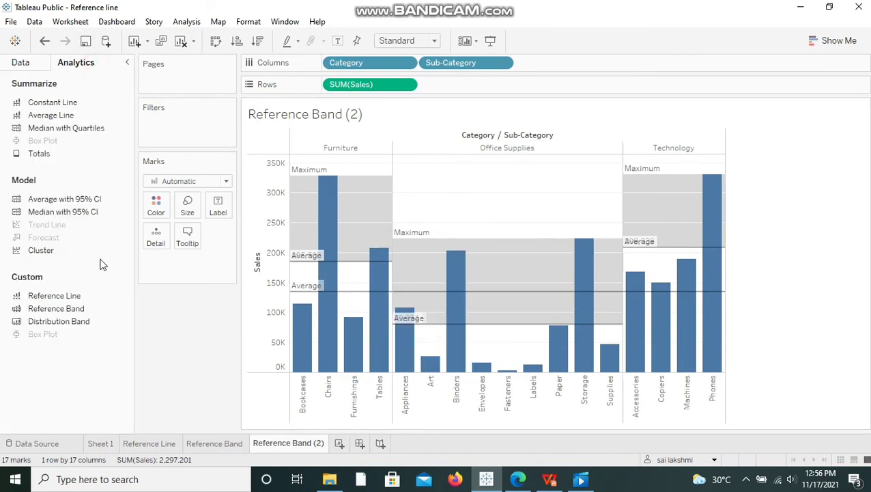
double_click(72, 305)
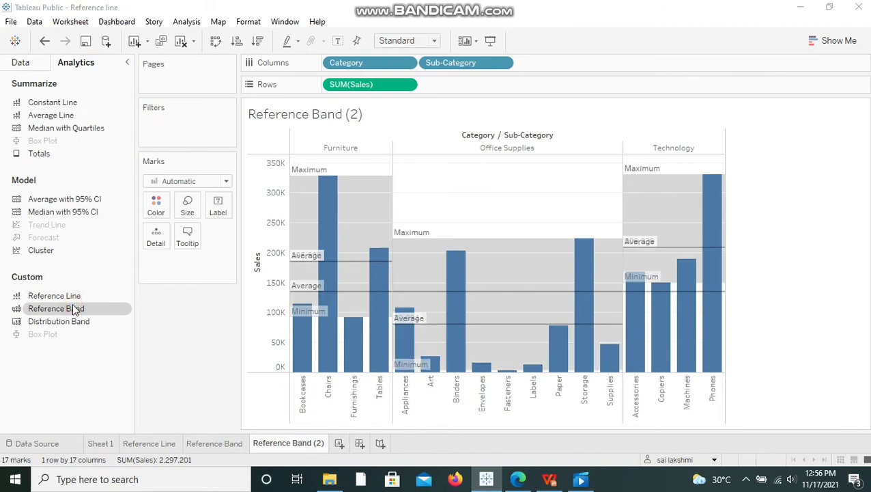
click(445, 144)
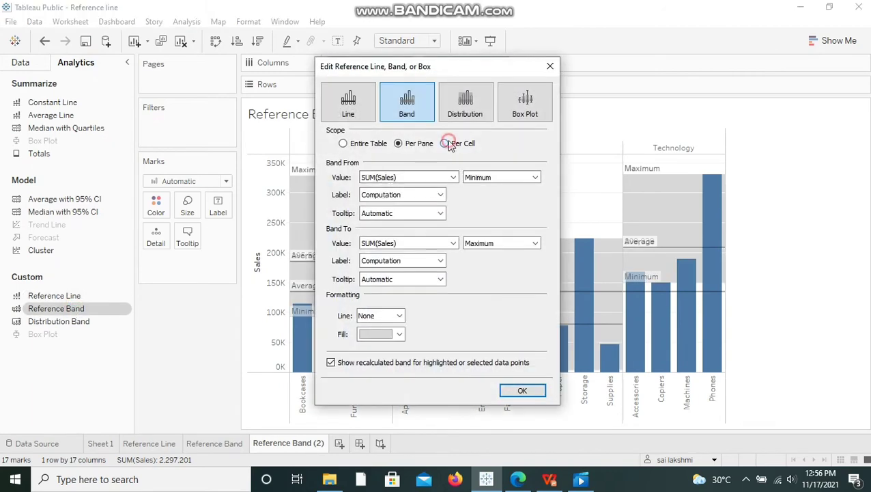
click(523, 390)
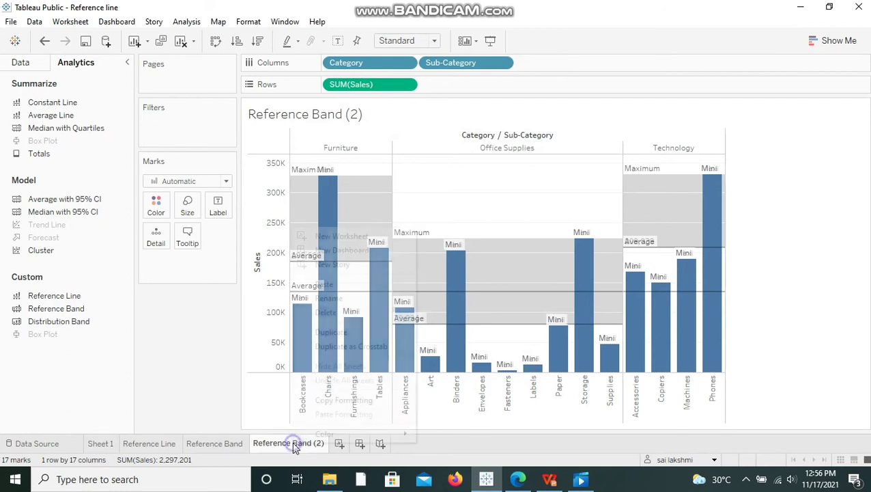
Duplicate the Reference Band (2) worksheet and remove the average-to-maximum reference band from the copy
right_click(294, 444)
click(343, 335)
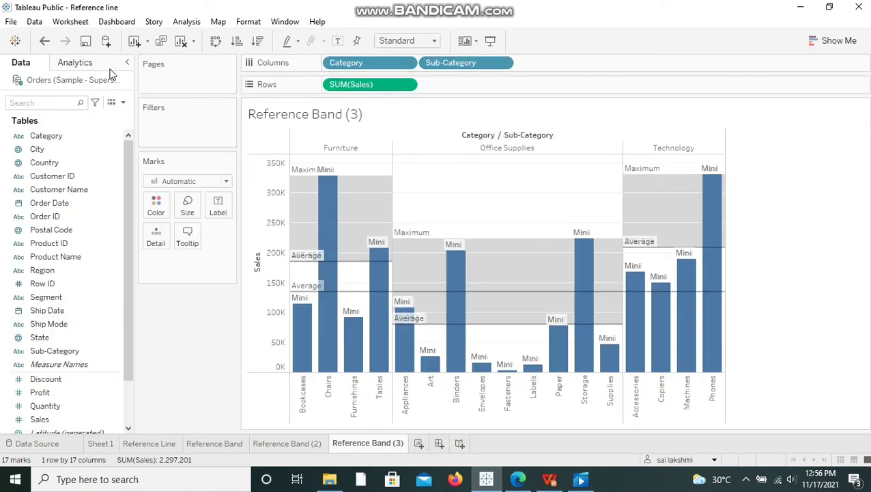
mouse_move(352, 310)
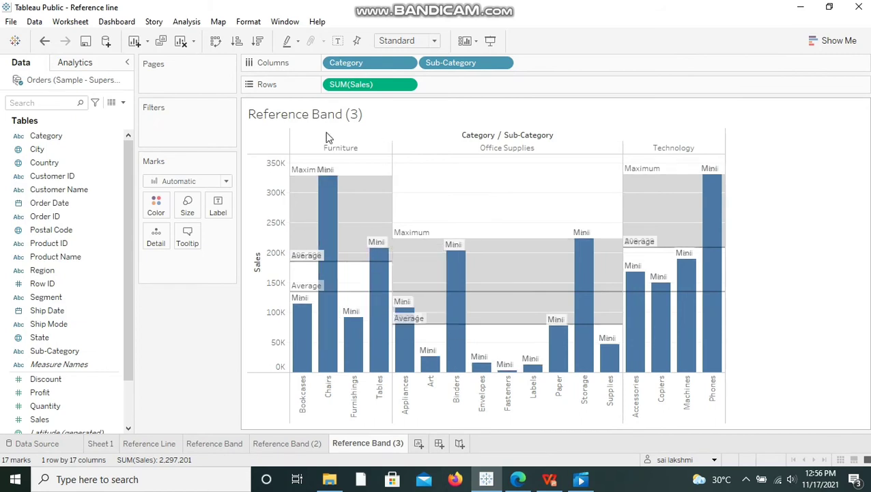
click(309, 260)
right_click(309, 261)
click(334, 296)
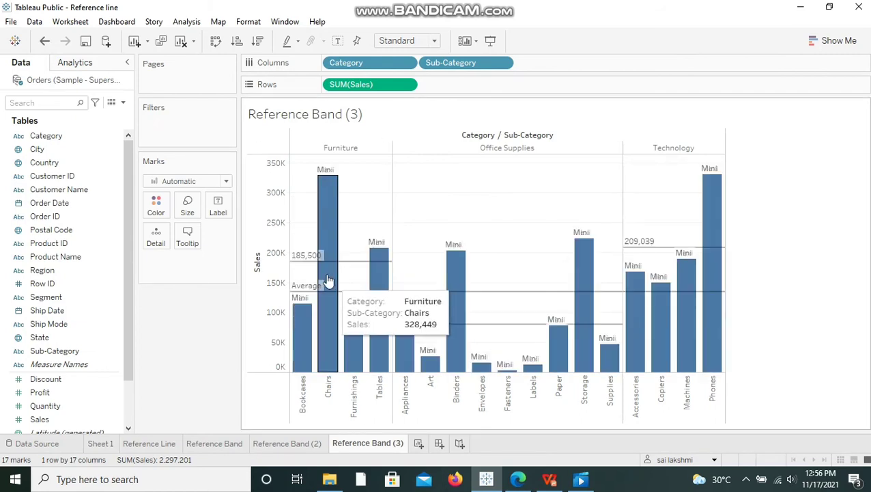
Remove the per-pane average line, the entire-table average line and the per-cell reference band from the Reference Band (3) chart
right_click(308, 258)
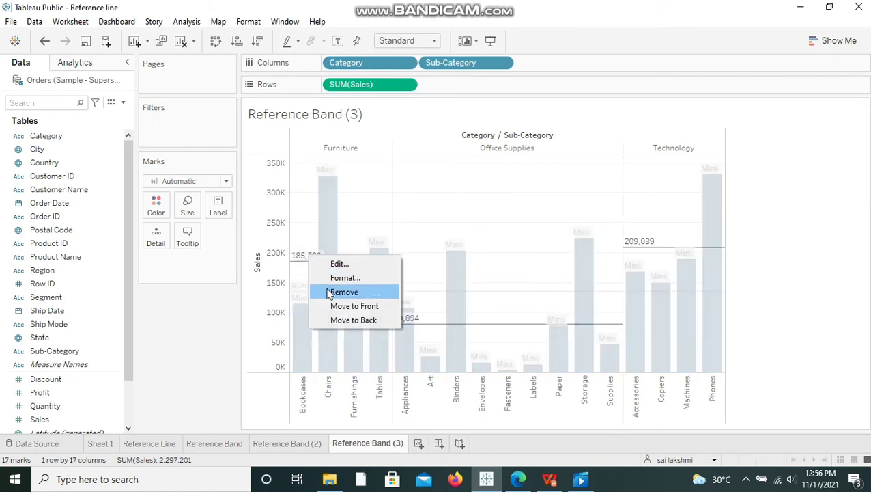
click(332, 292)
right_click(309, 286)
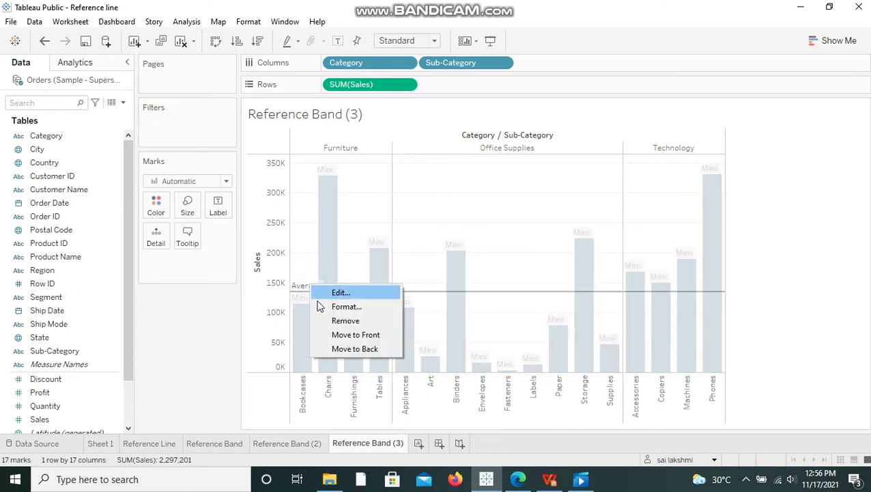
click(327, 319)
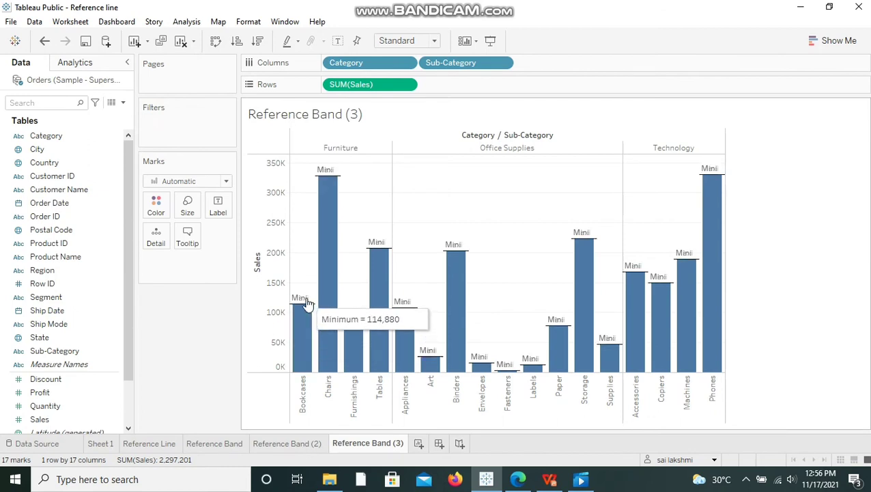
right_click(307, 304)
click(339, 336)
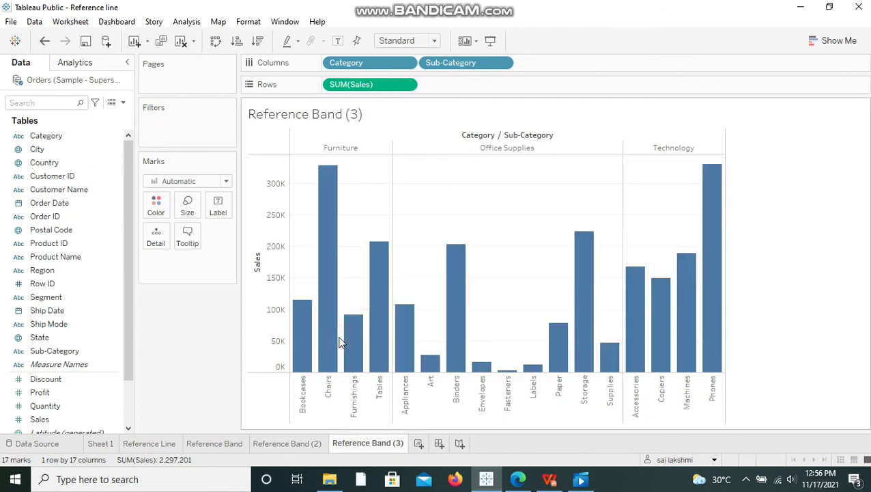
Add a reference band for SUM(Sales) with Per Cell scope, running from Average to Maximum
click(88, 65)
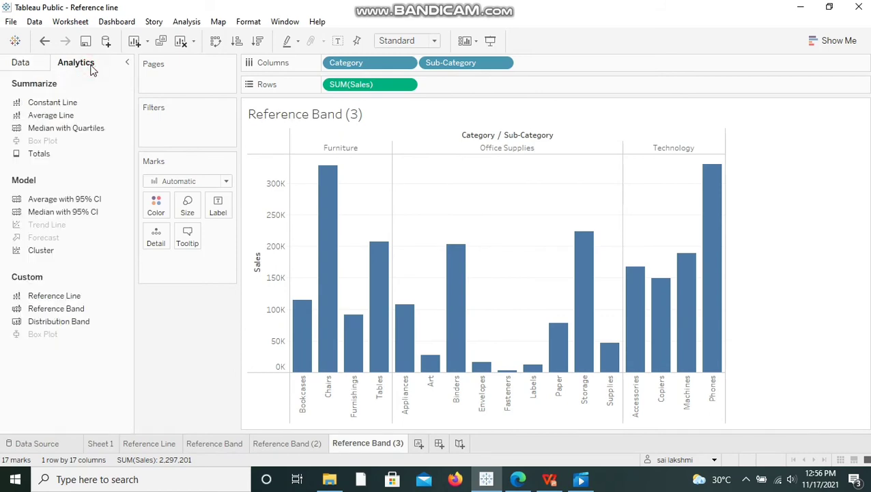
double_click(66, 304)
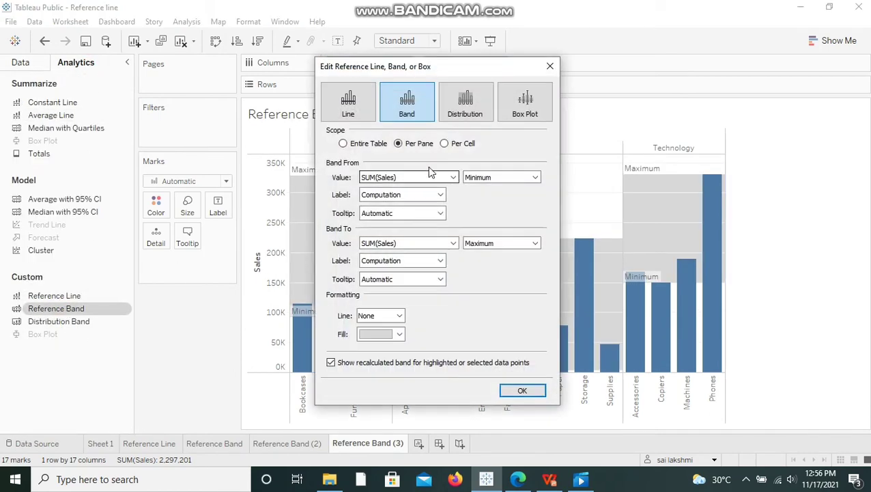
click(445, 144)
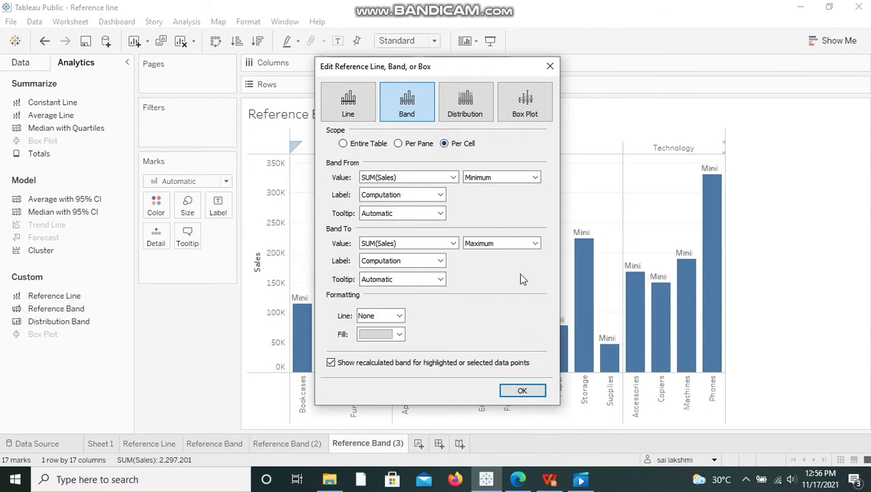
click(536, 178)
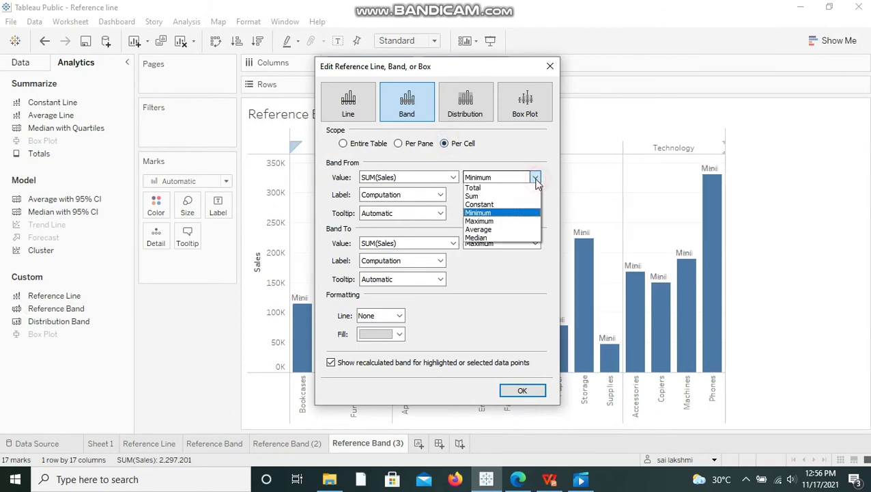
click(497, 232)
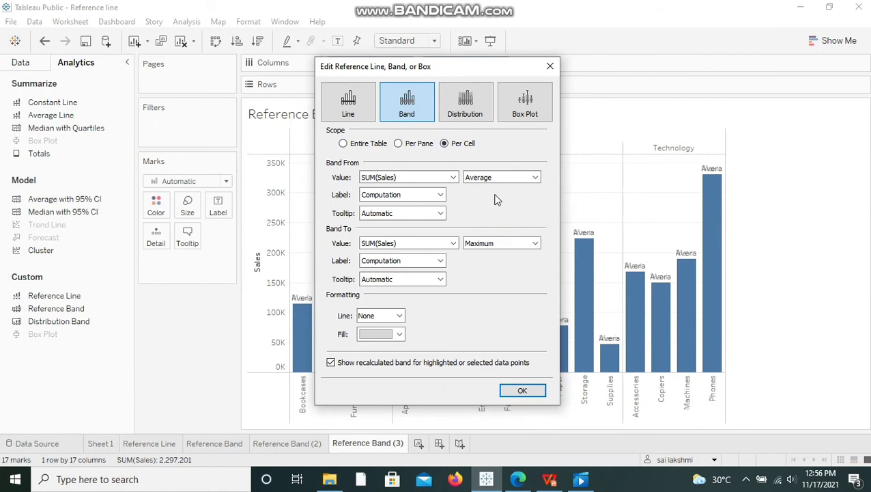
drag(427, 63, 652, 47)
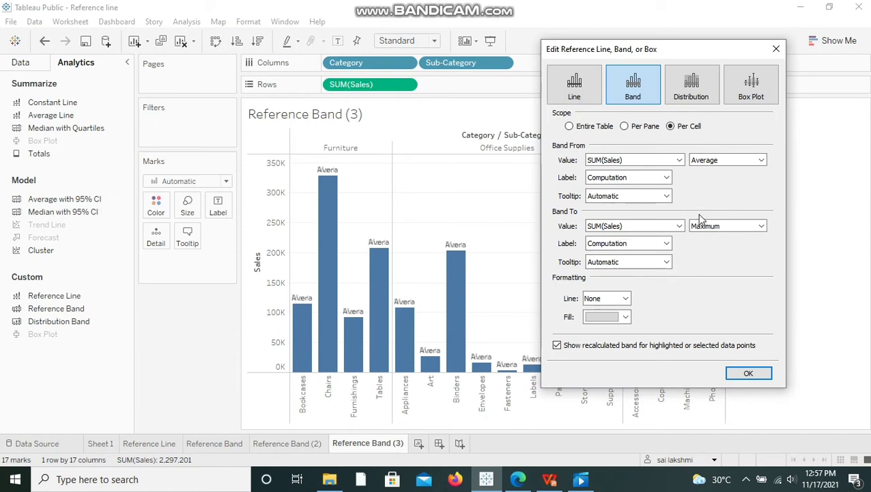
Set both the Band From and Band To labels to Value and apply the per-cell reference band
click(655, 178)
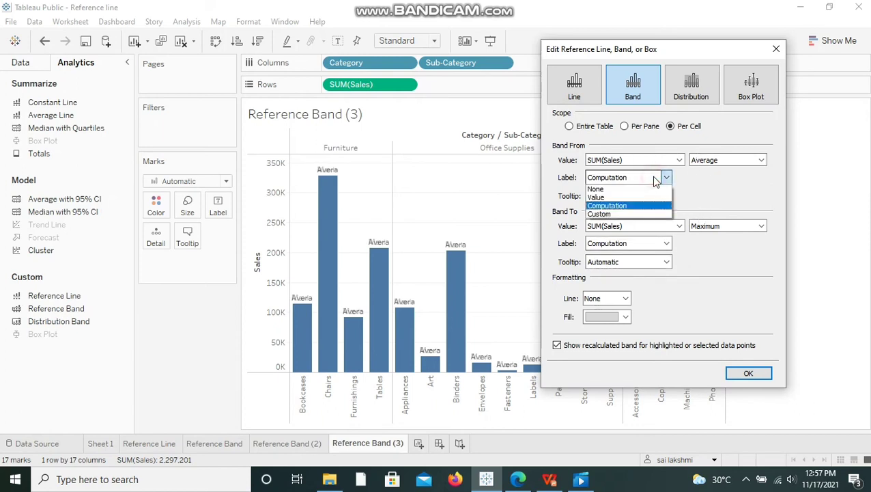
click(637, 197)
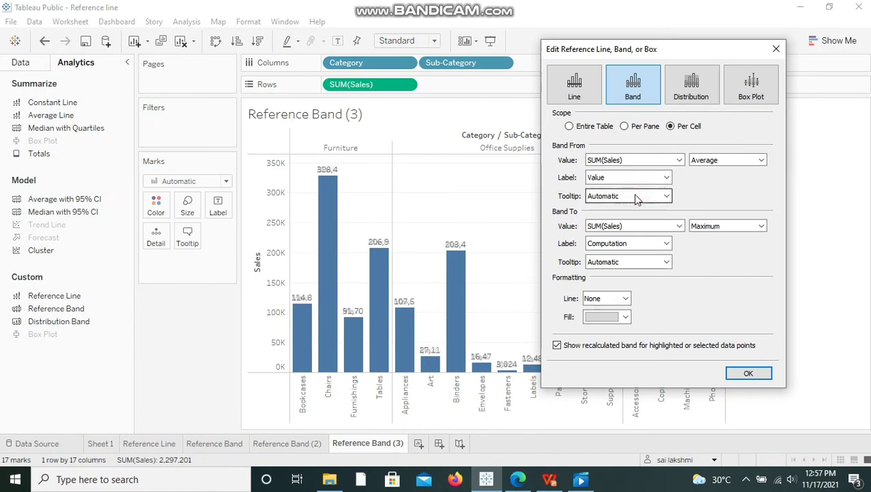
click(667, 243)
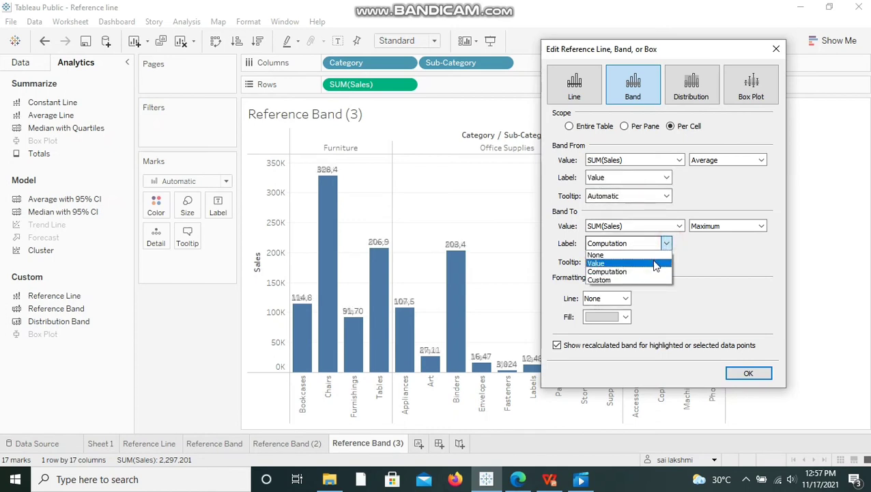
click(654, 263)
click(737, 374)
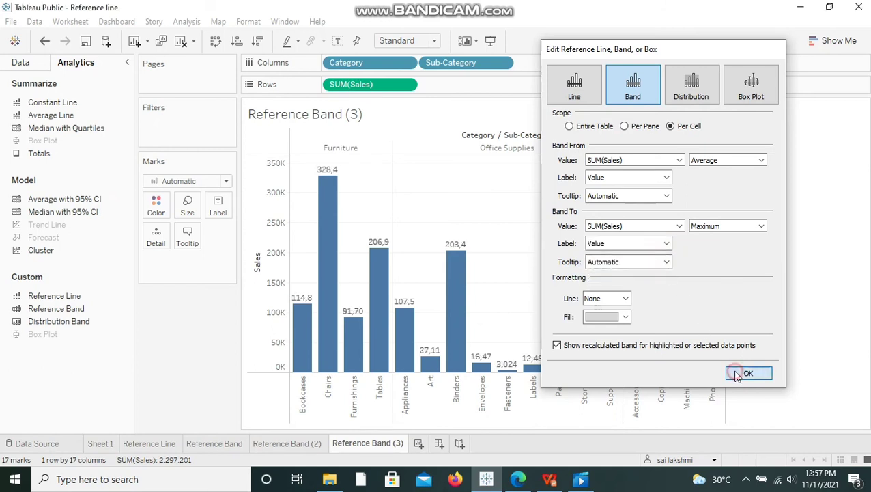
mouse_move(331, 177)
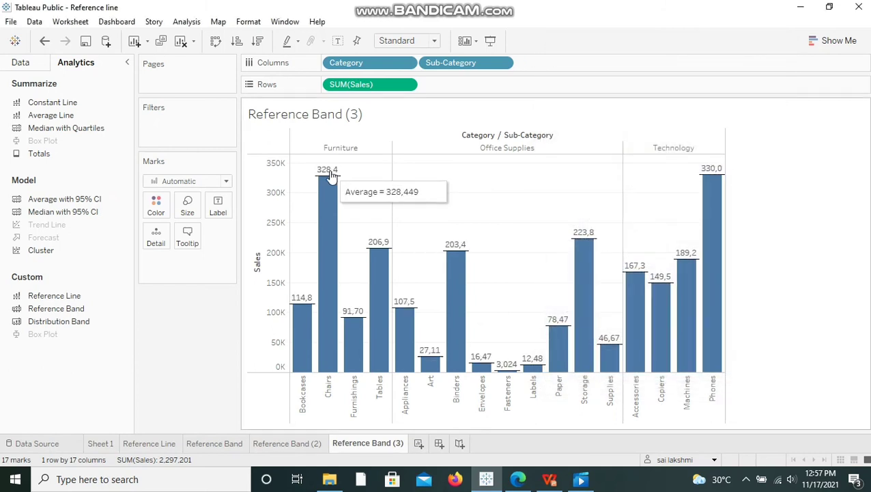
mouse_move(305, 304)
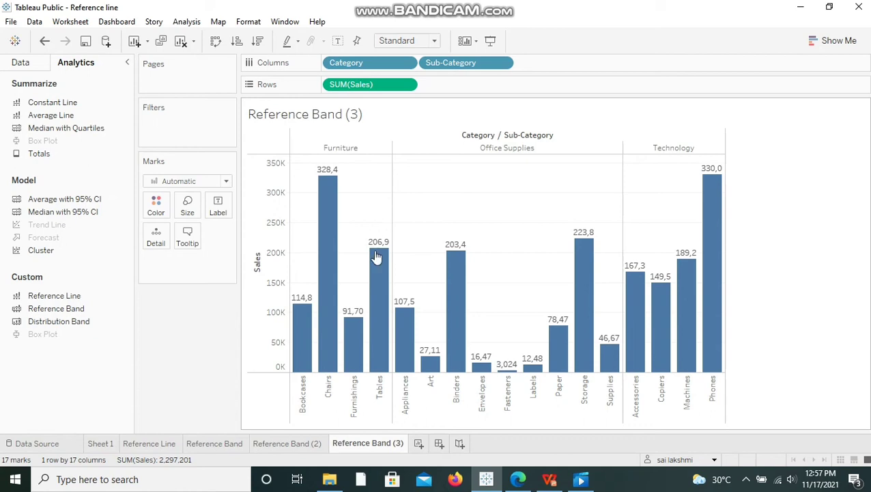
Duplicate the Reference Band (3) worksheet and remove the per-cell reference band from the copy
right_click(373, 444)
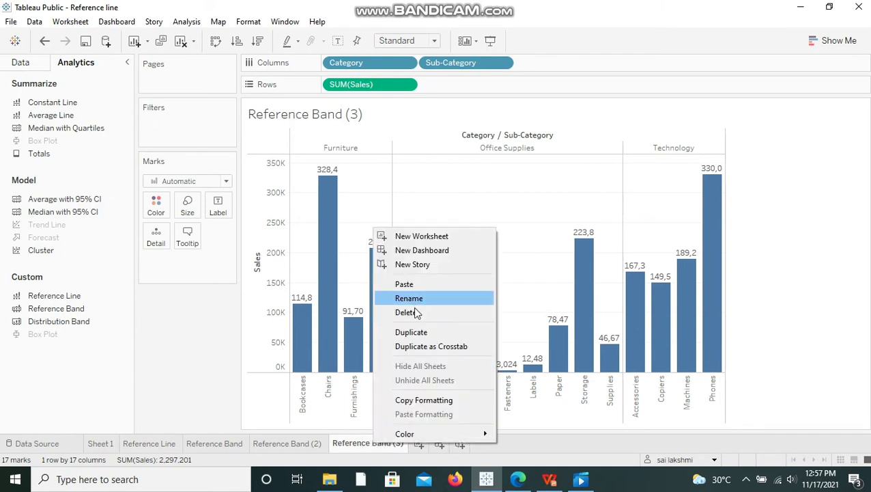
click(412, 333)
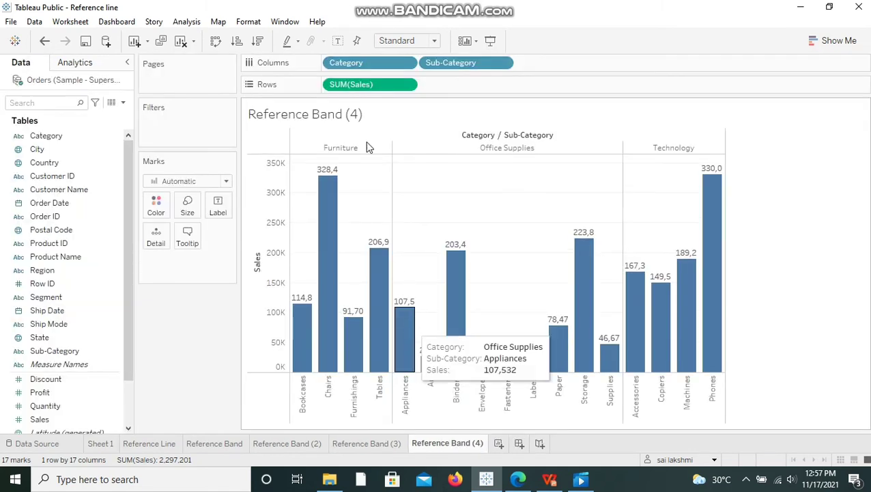
click(87, 67)
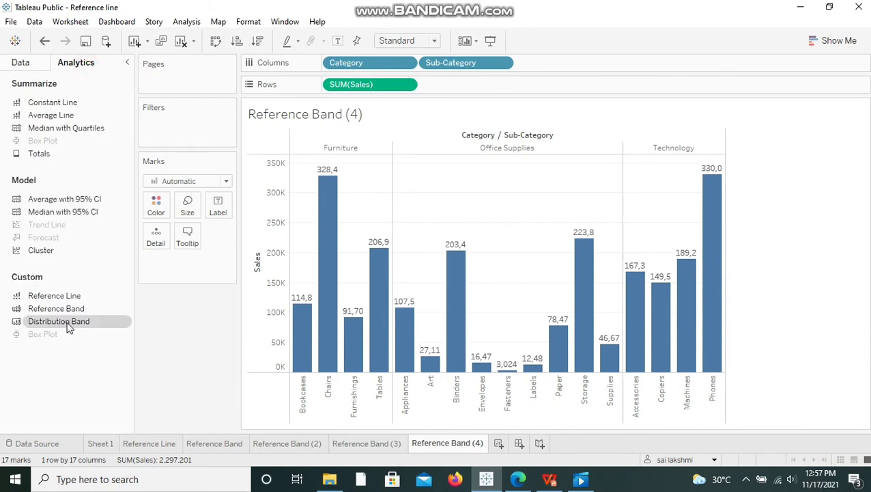
drag(68, 327, 330, 172)
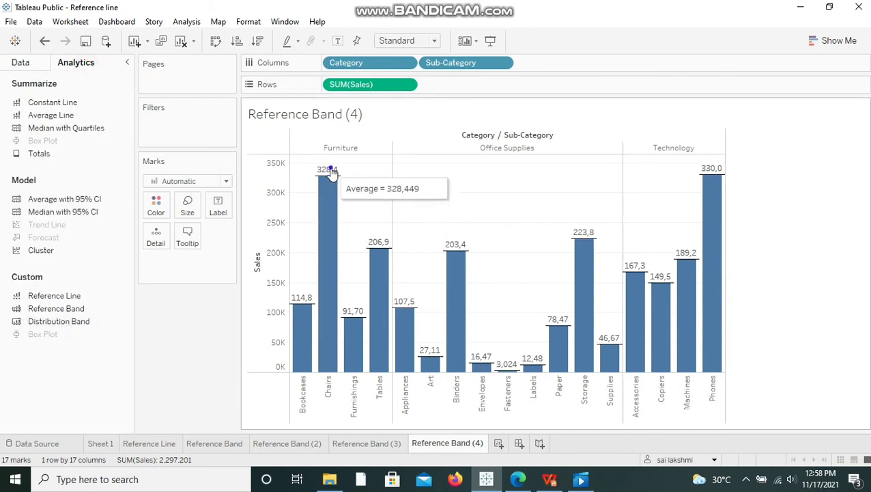
right_click(331, 172)
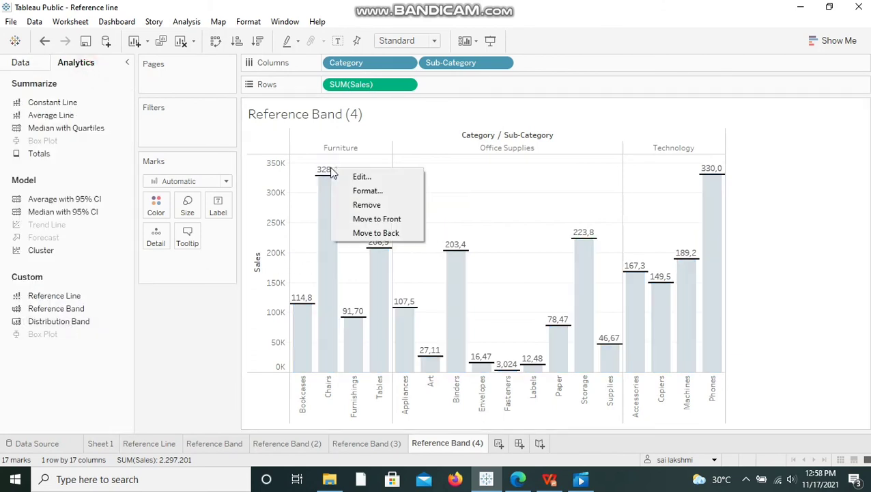
click(363, 206)
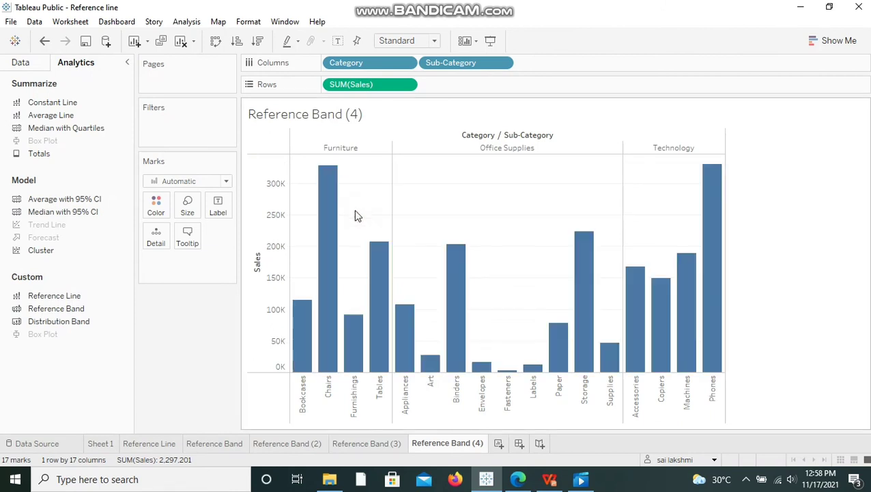
Add a per-pane distribution band to the Reference Band (4) chart at 60, 80, 50 and 100 percent of average SUM(Sales)
double_click(77, 328)
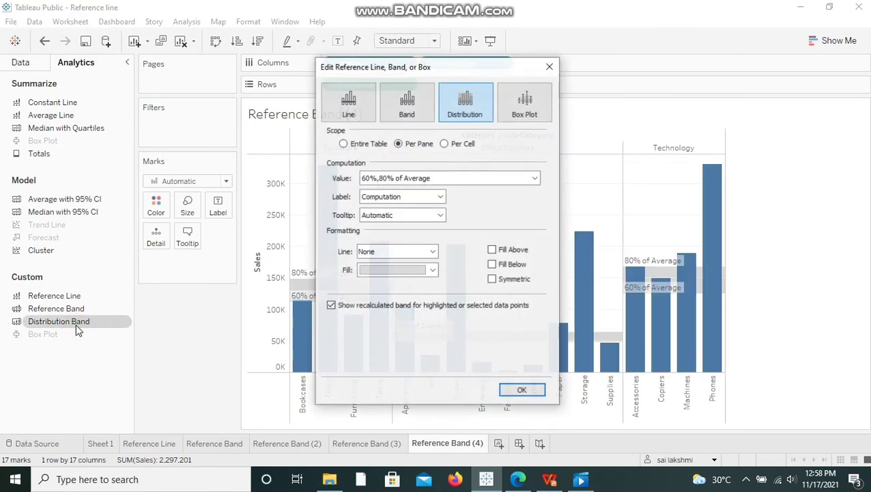
drag(429, 74, 634, 47)
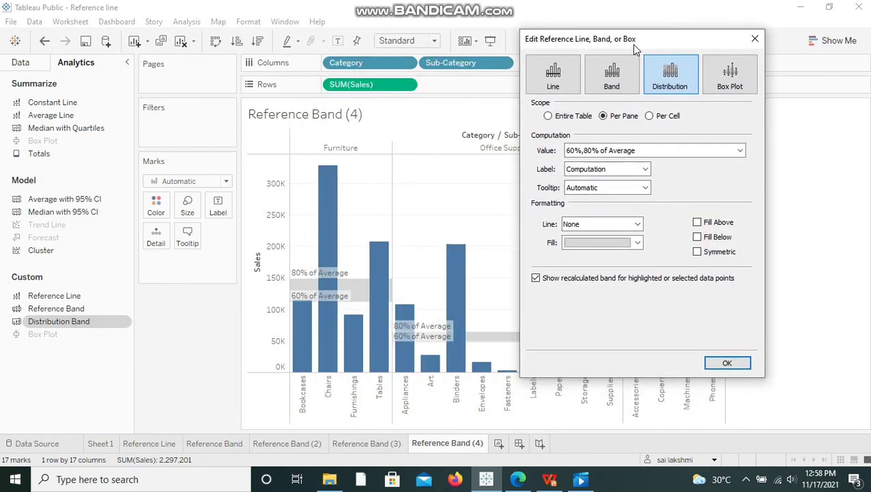
click(620, 154)
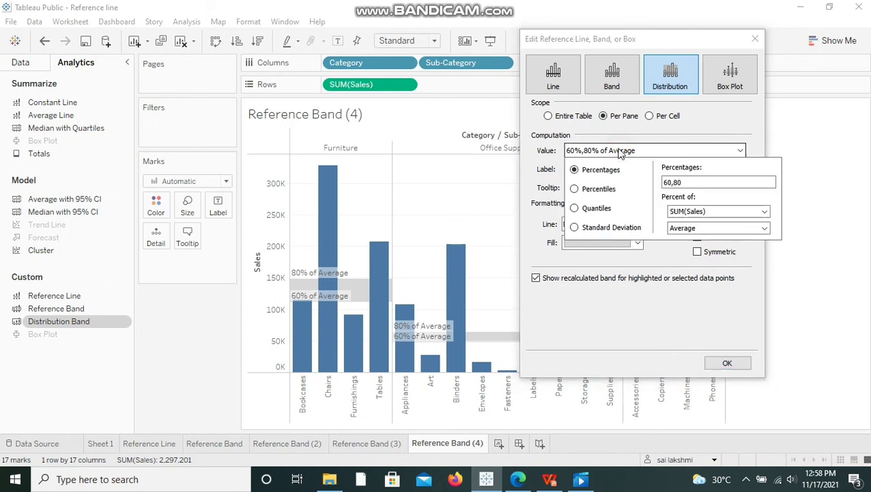
click(692, 182)
text(,50,10)
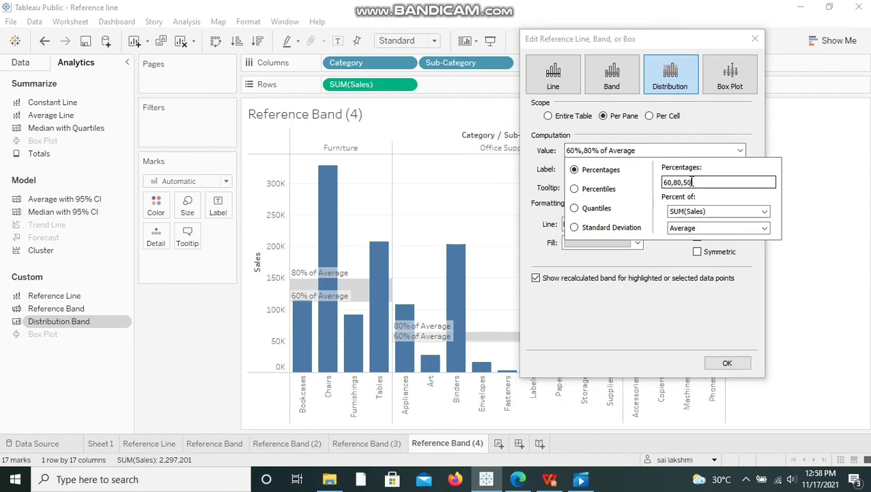
text(0)
click(725, 289)
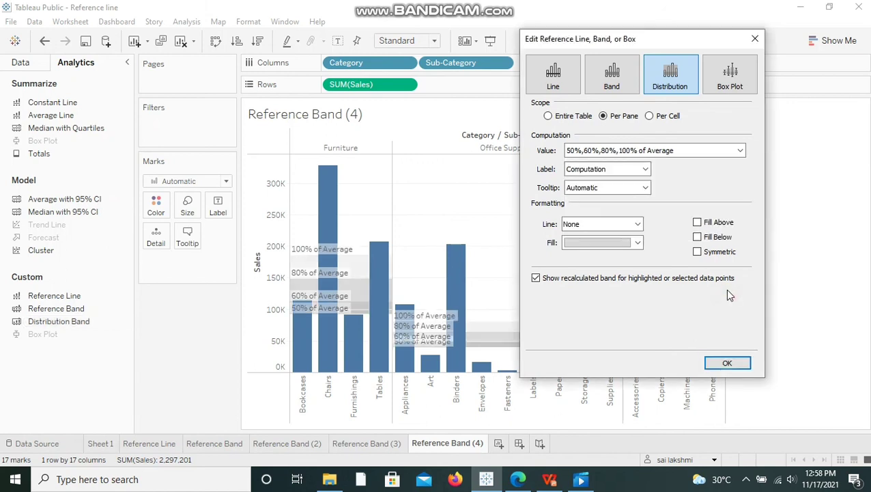
click(717, 362)
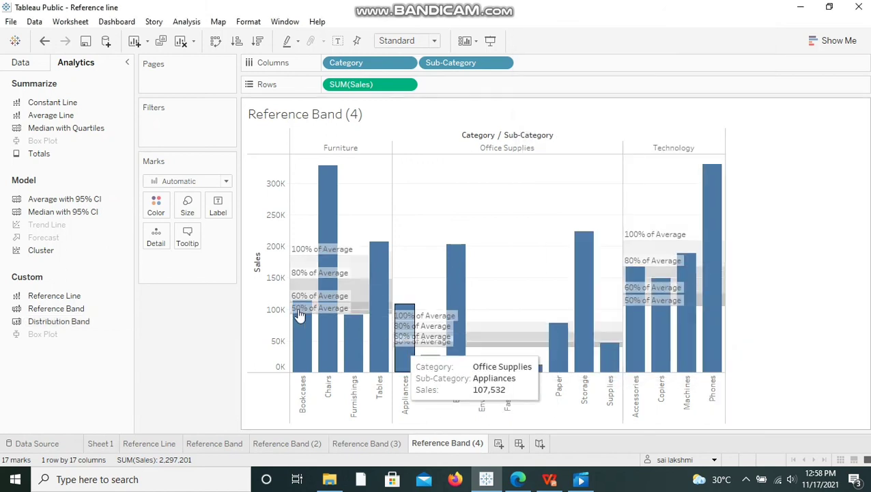
Remove the four-percentage distribution band from the Reference Band (4) chart
mouse_move(299, 317)
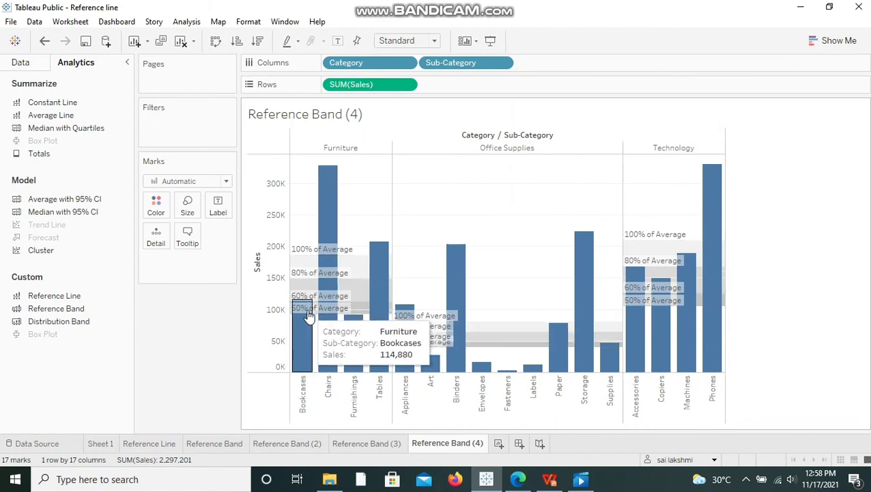
mouse_move(300, 255)
mouse_move(296, 279)
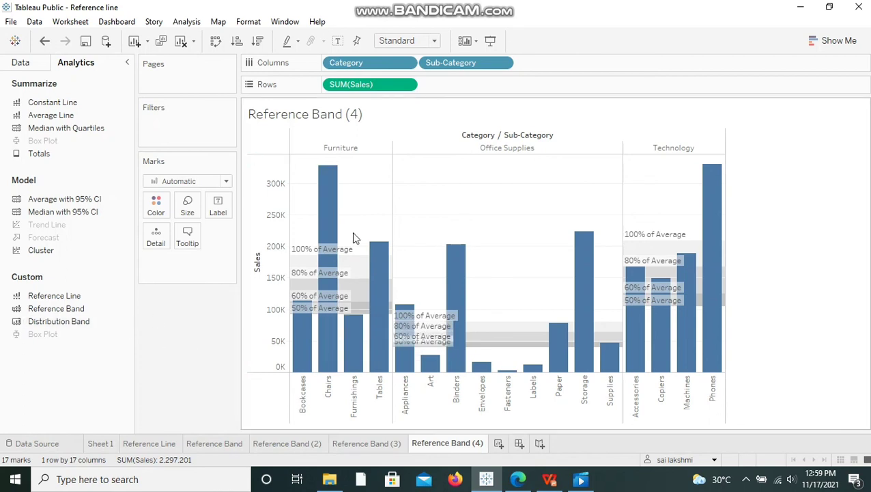
right_click(306, 277)
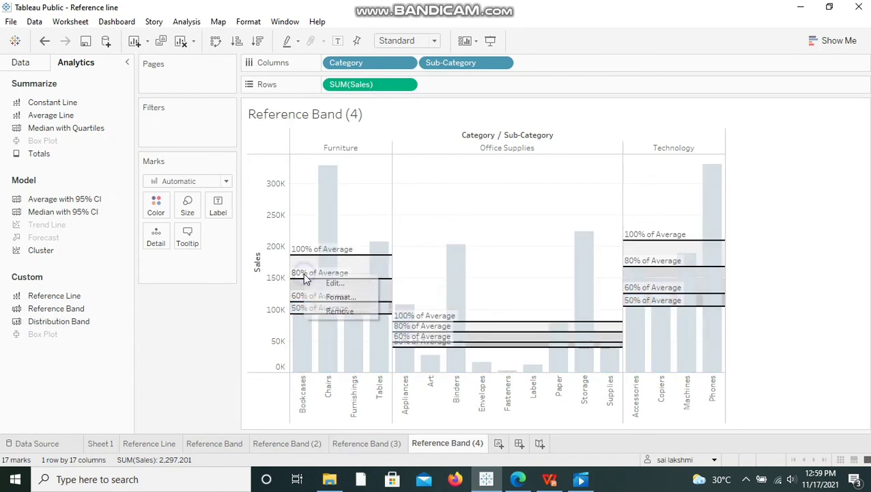
click(334, 312)
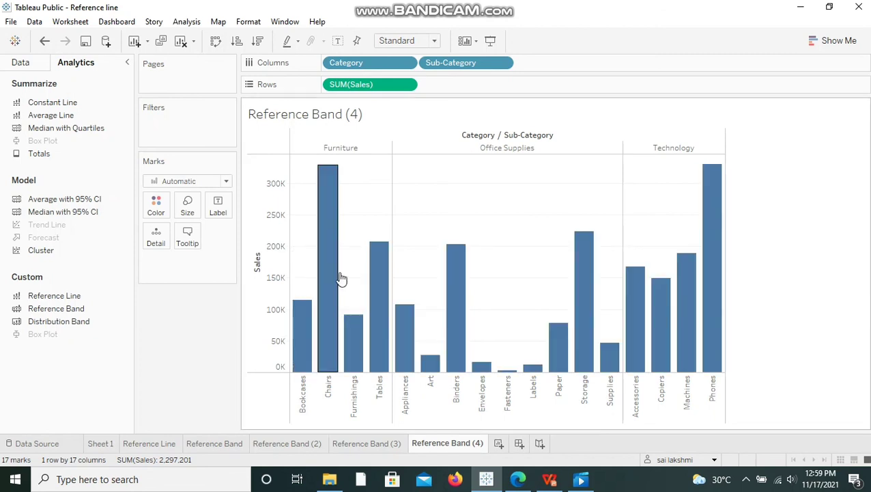
Add a new per-pane distribution band with its percentages set to 50,100 of average SUM(Sales)
double_click(26, 322)
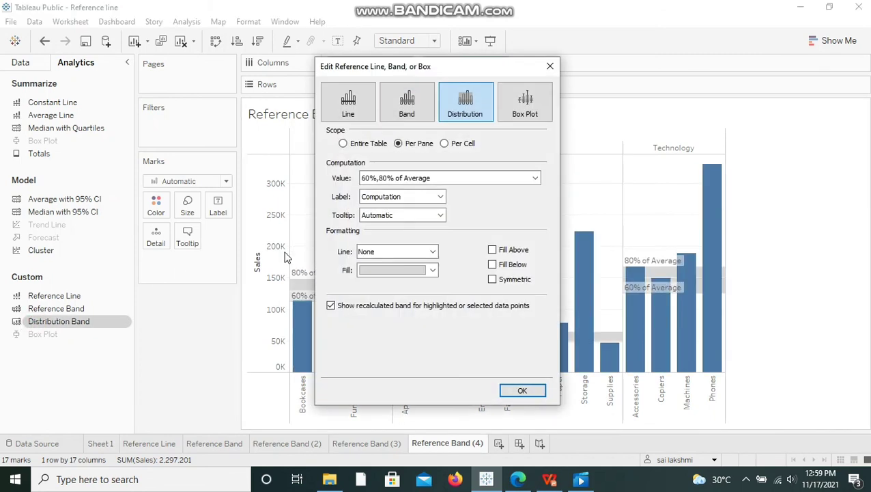
click(442, 181)
click(492, 211)
key(BackSpace)
key(BackSpace)
key(BackSpace)
key(BackSpace)
key(BackSpace)
text(5)
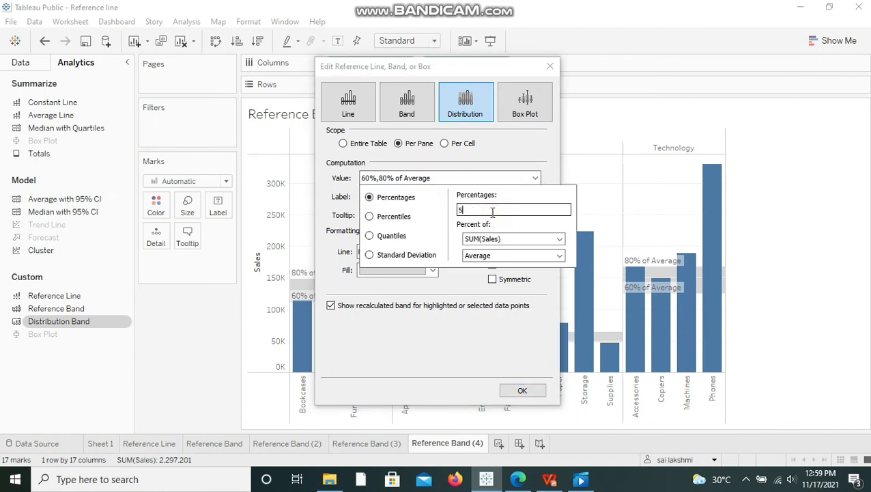
text(0%, 100)
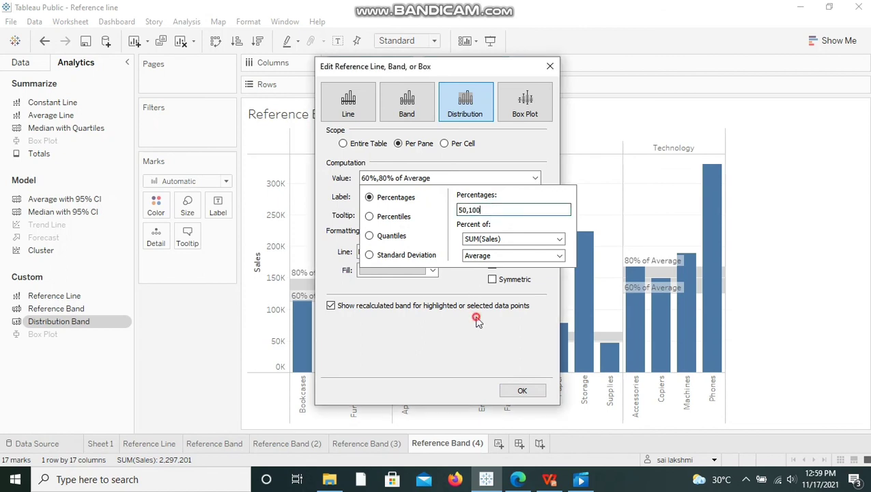
click(478, 316)
Set the distribution band's label to Value and apply the band to the chart
click(440, 196)
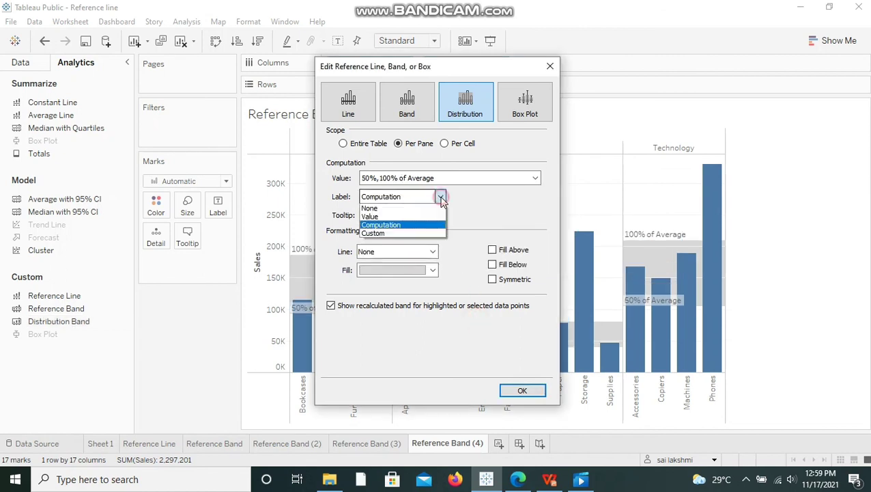
click(401, 216)
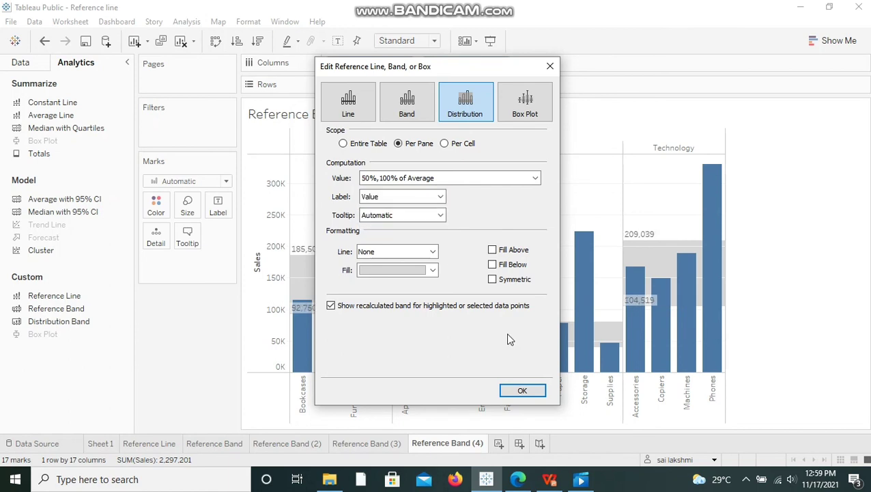
click(530, 392)
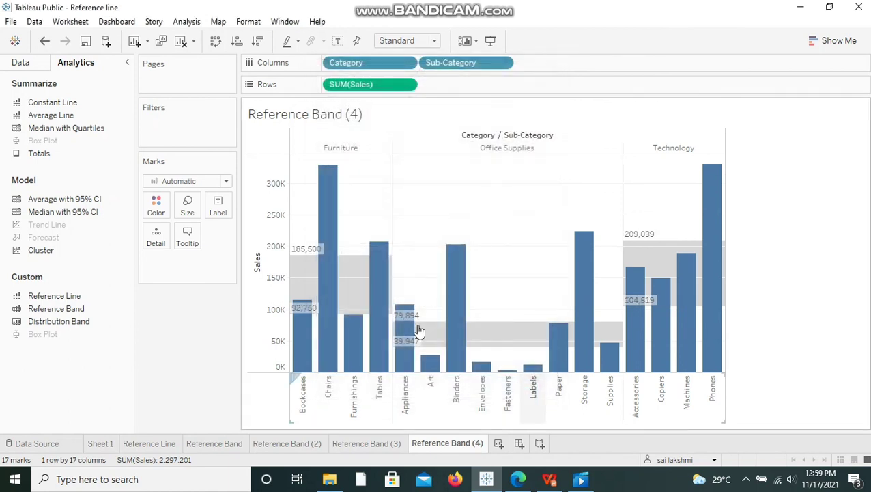